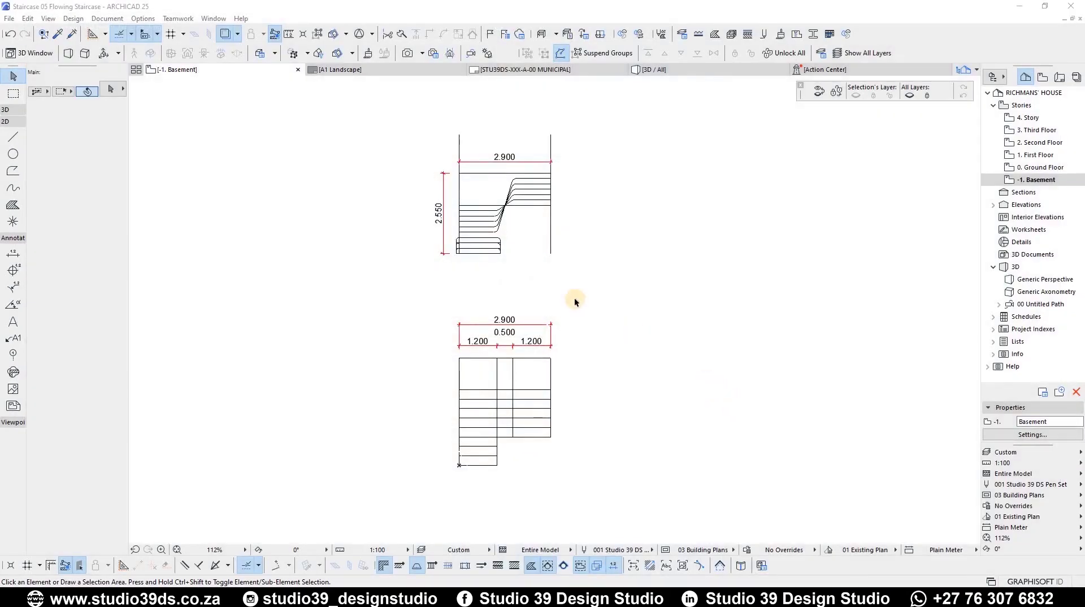
Dimension the depth of the lowest tread in the staircase plan, reusing the existing dimension's settings
scroll(573, 301, "up", 2)
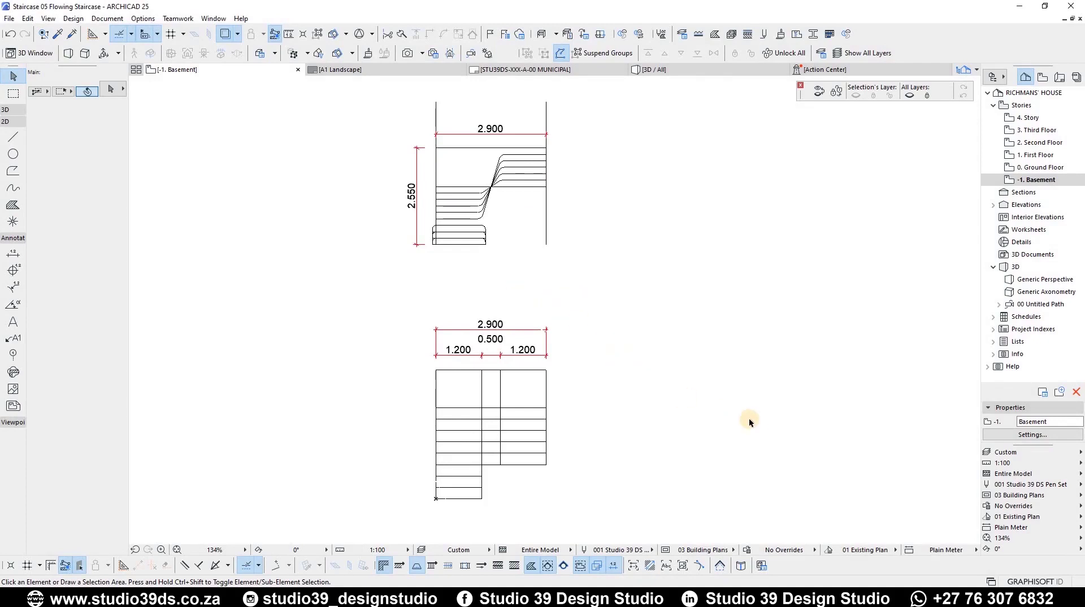
scroll(753, 419, "down", 2)
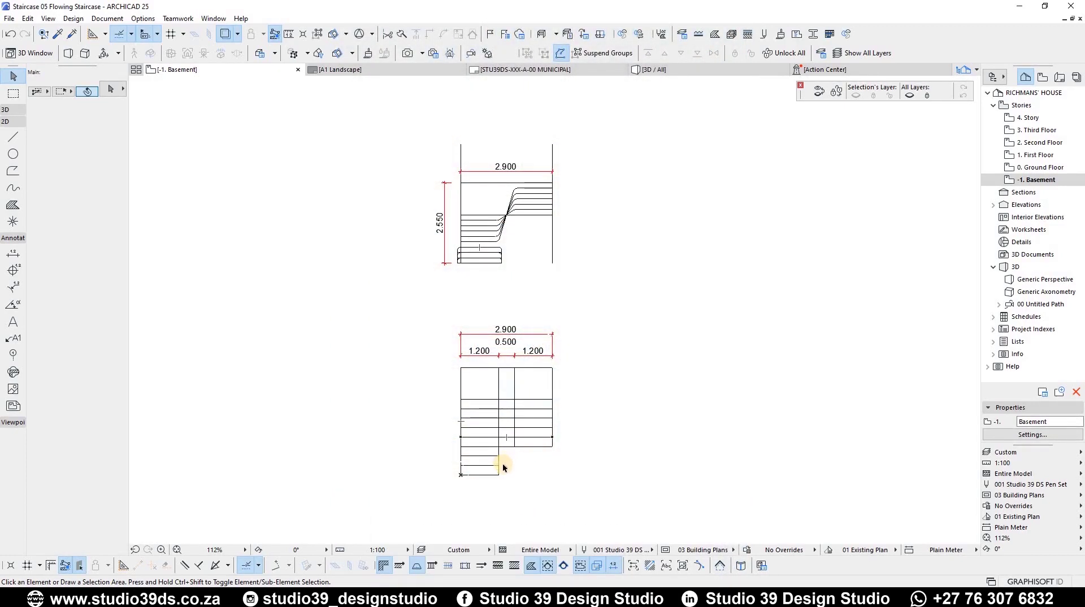
scroll(502, 463, "up", 5)
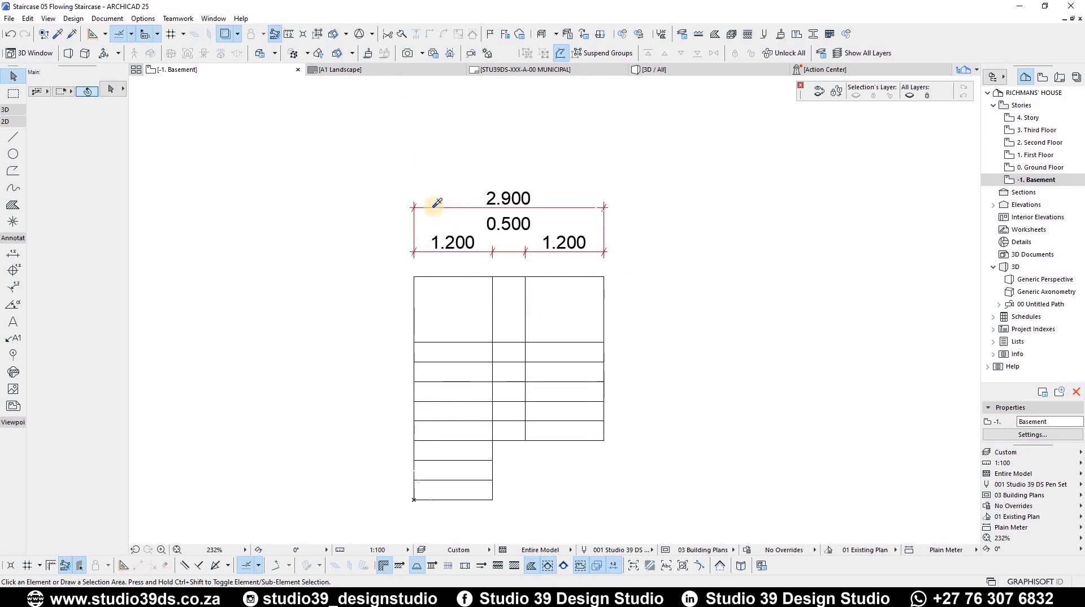
left_click(439, 408, "alt")
left_click(414, 499)
left_click(414, 480)
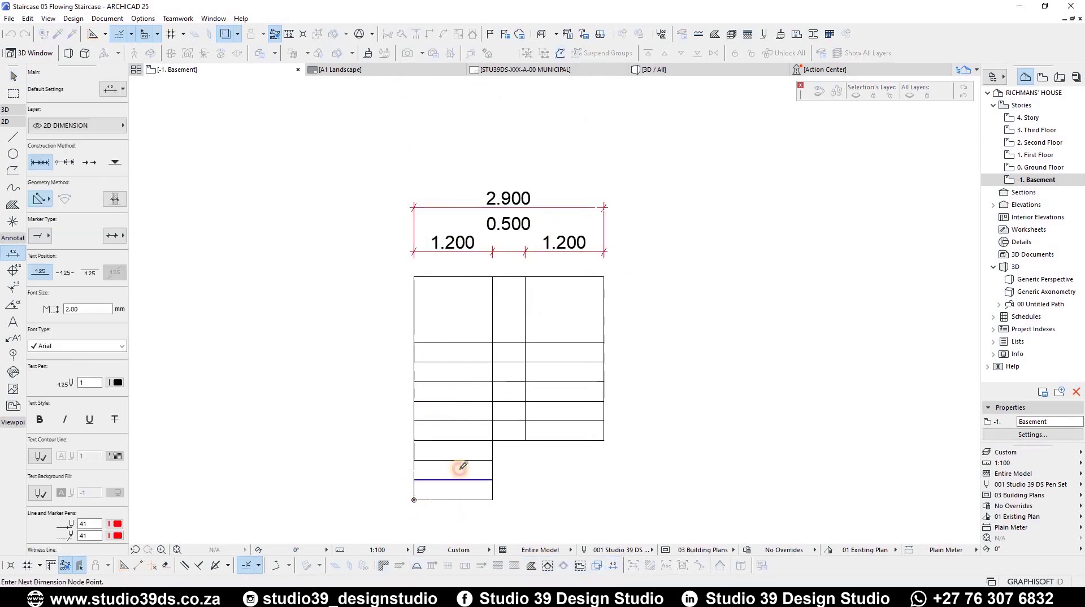
right_click(459, 466)
left_click(480, 537)
left_click(400, 491)
Switch the project's dimension standard to Plain Millimeter
scroll(409, 421, "down", 4)
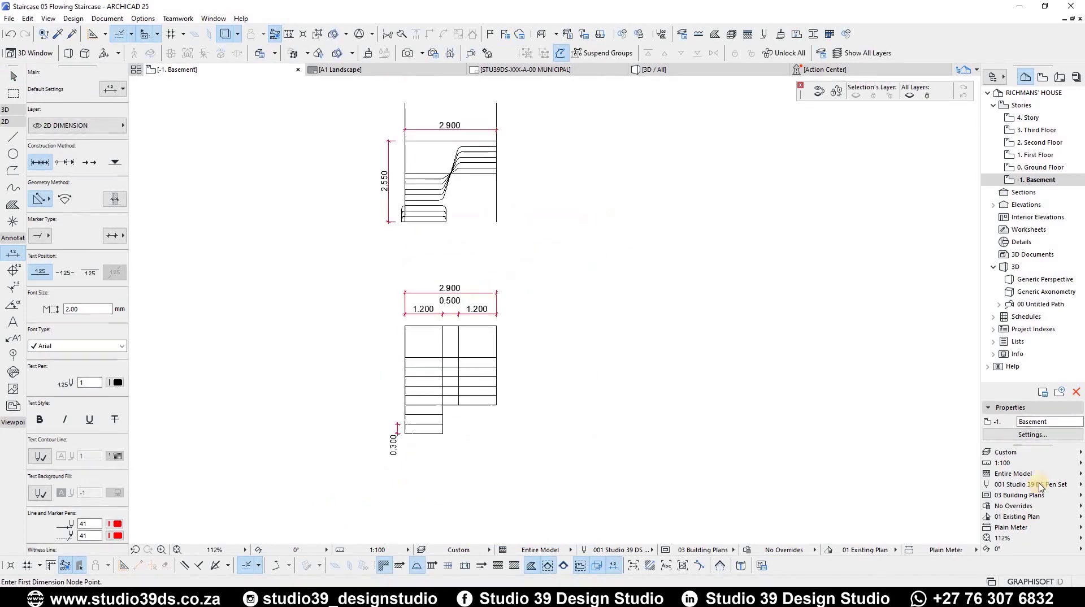
left_click(1020, 527)
left_click(986, 505)
Dimension the height of the lowest riser in the staircase elevation, beside the bottom step's outer edge
scroll(421, 327, "up", 3)
middle_click_drag(404, 324, 436, 439)
scroll(484, 254, "up", 1)
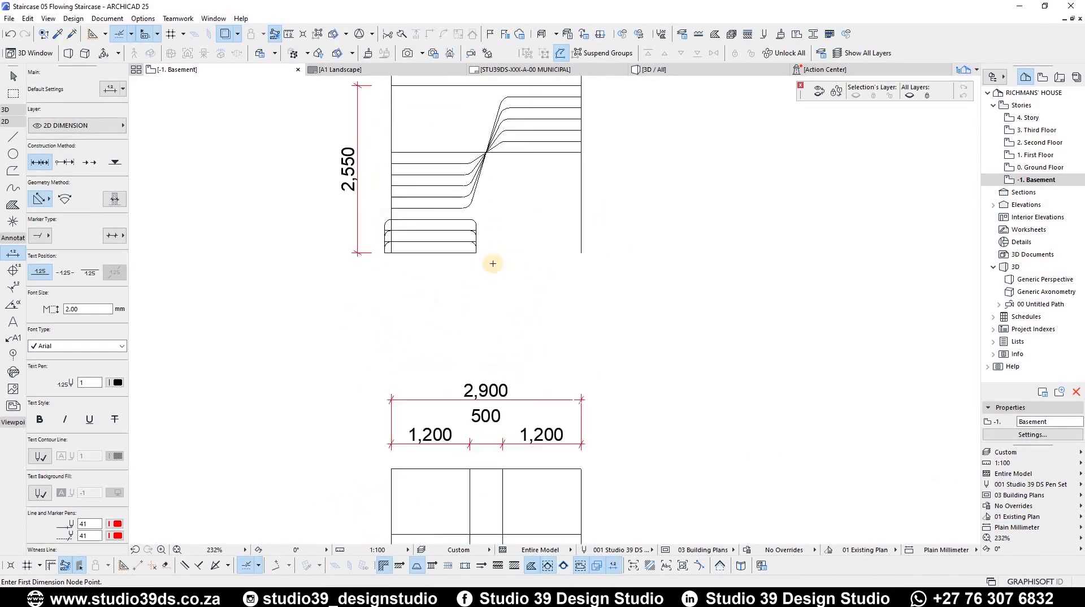
left_click(475, 252)
scroll(477, 240, "up", 5)
left_click(475, 244)
right_click(488, 258)
left_click(512, 329)
left_click(514, 303)
scroll(512, 297, "down", 2)
scroll(512, 298, "up", 3)
key("Escape")
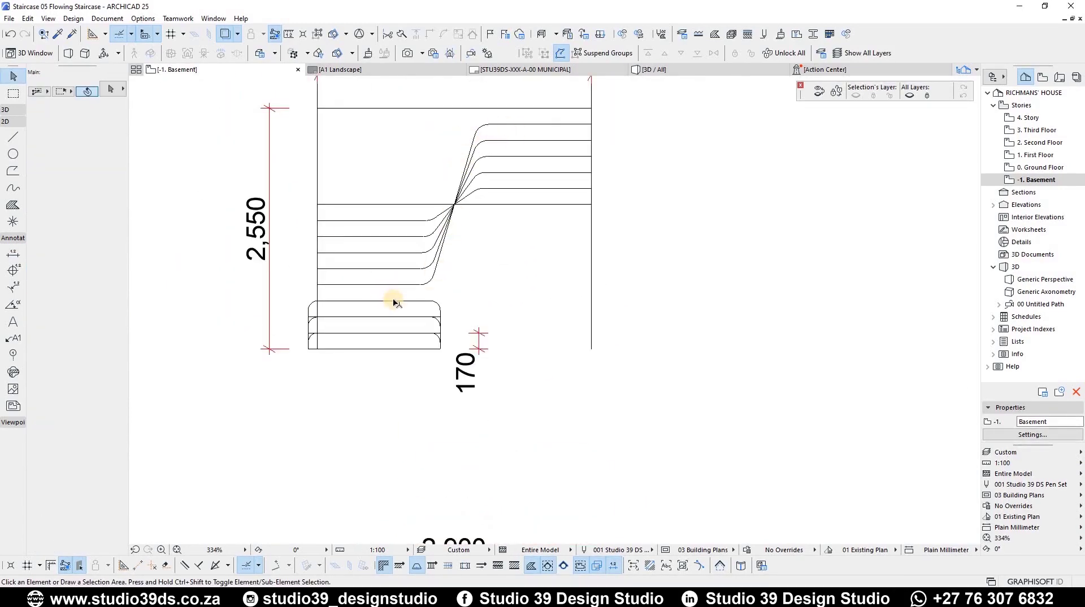
Set the Ground Floor's height to the next story to 2550 and open the Ground Floor plan
scroll(397, 302, "down", 5)
middle_click_drag(400, 469, 450, 334)
scroll(440, 330, "up", 1)
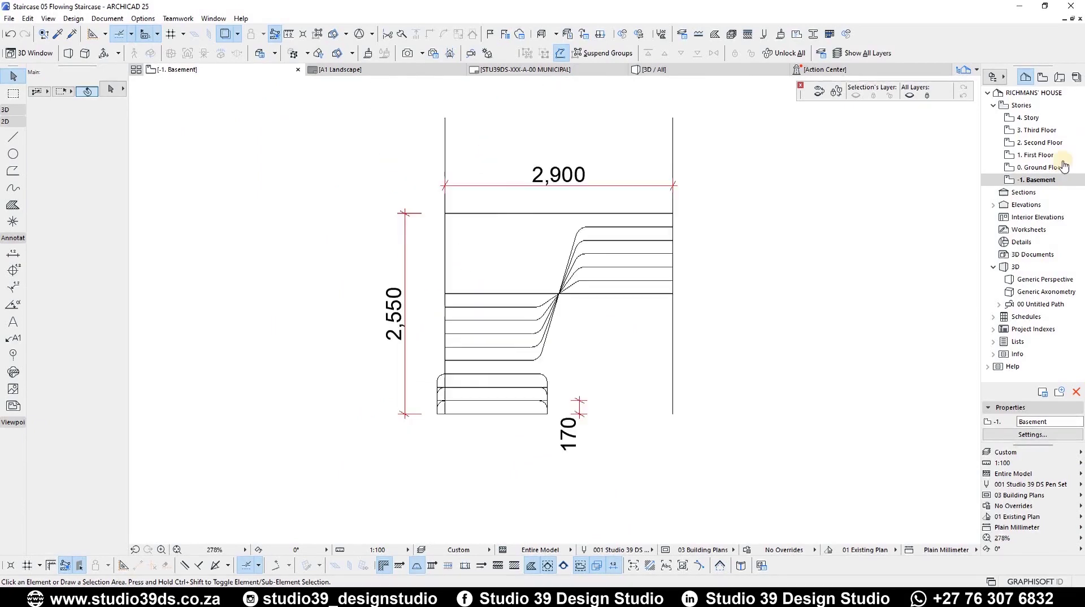
right_click(1064, 166)
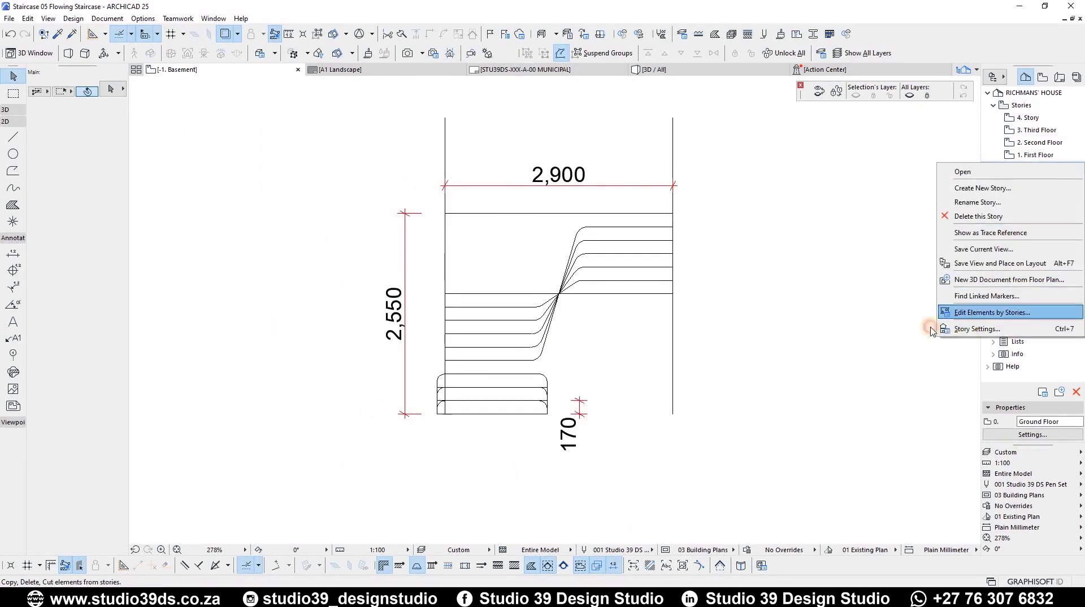
left_click(963, 328)
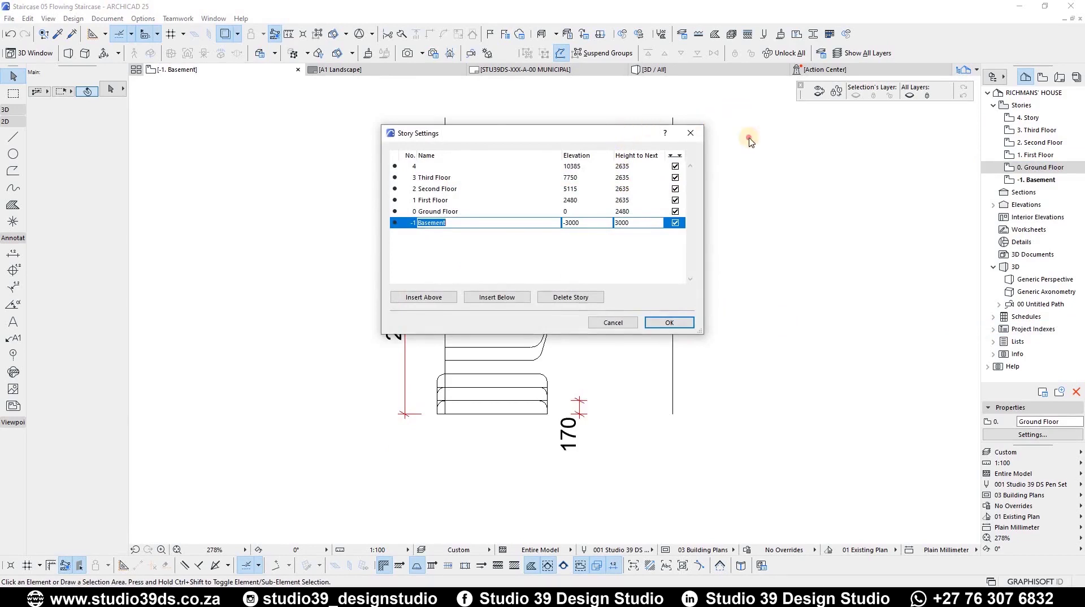
left_click_drag(625, 137, 741, 116)
left_click(693, 187)
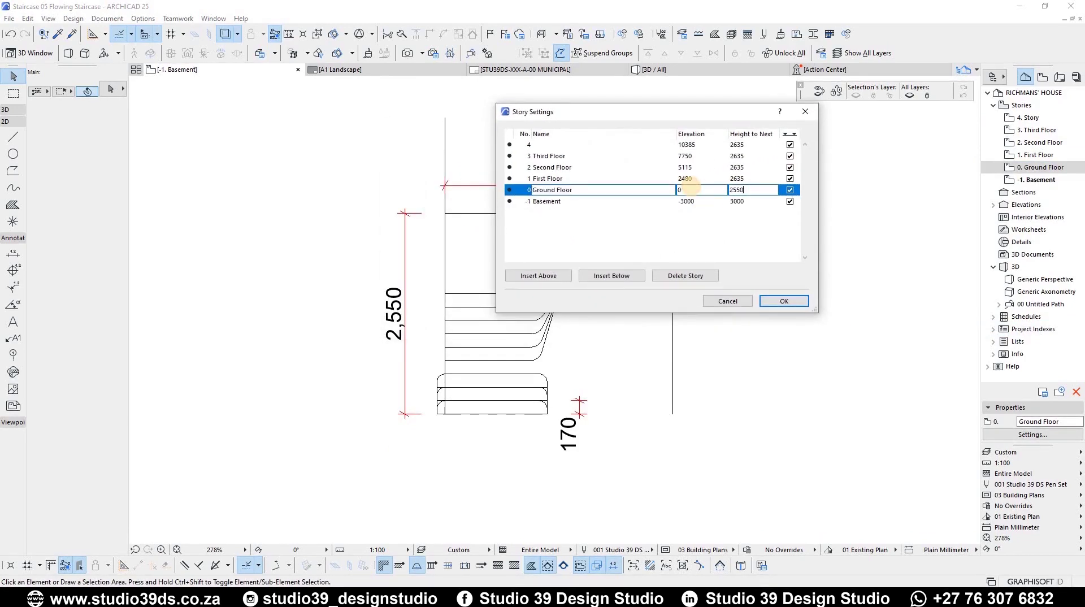
key("Return")
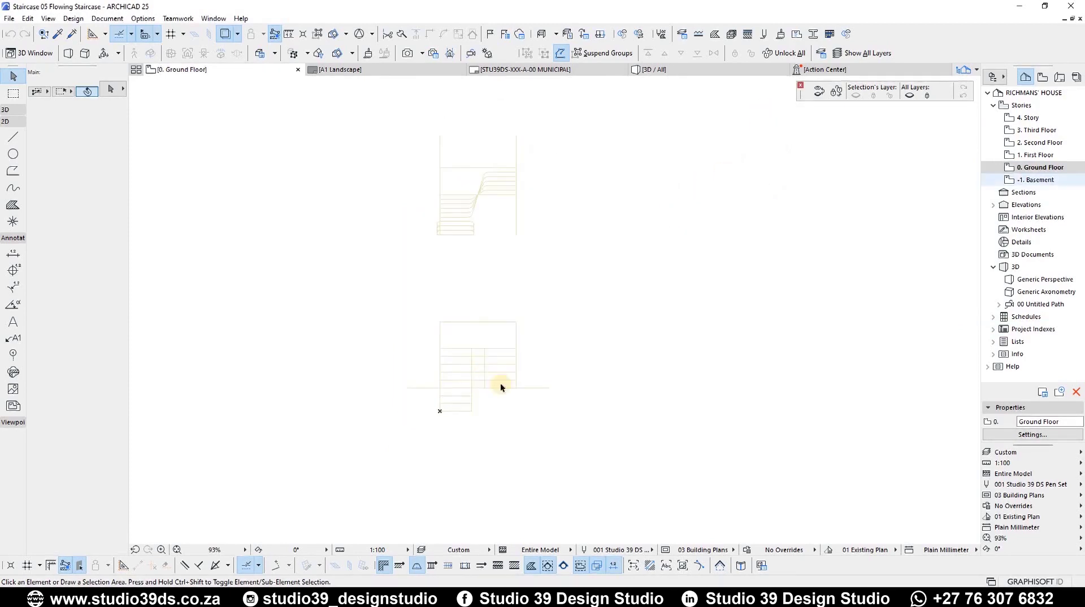
Begin a Brick wall, 220 thick, from the outer end of the traced line in front of the stairwell
left_click(5, 110)
left_click(13, 126)
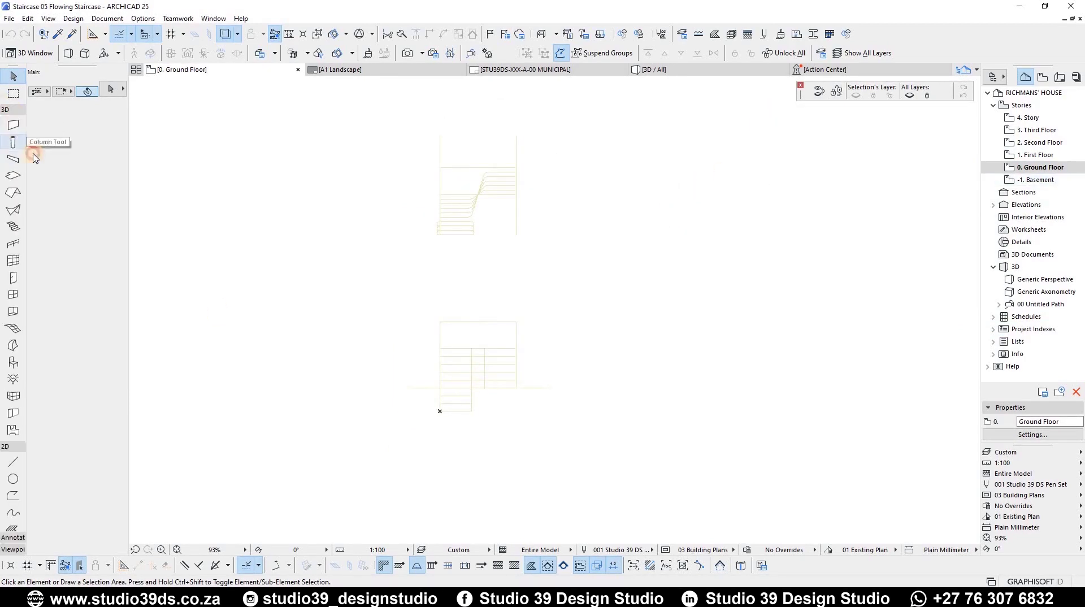
scroll(422, 393, "up", 3)
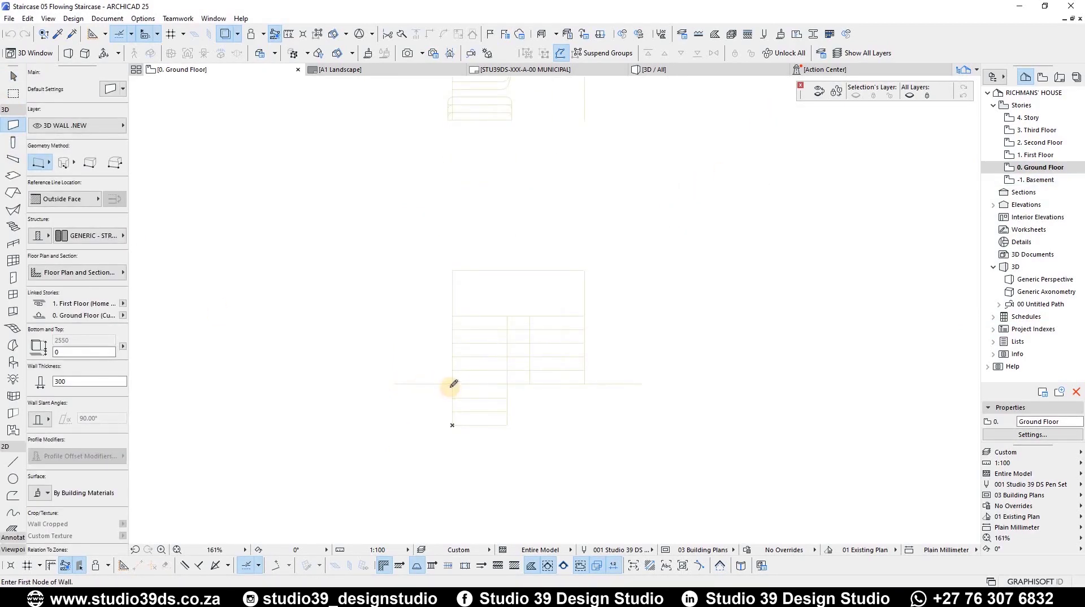
left_click(395, 383)
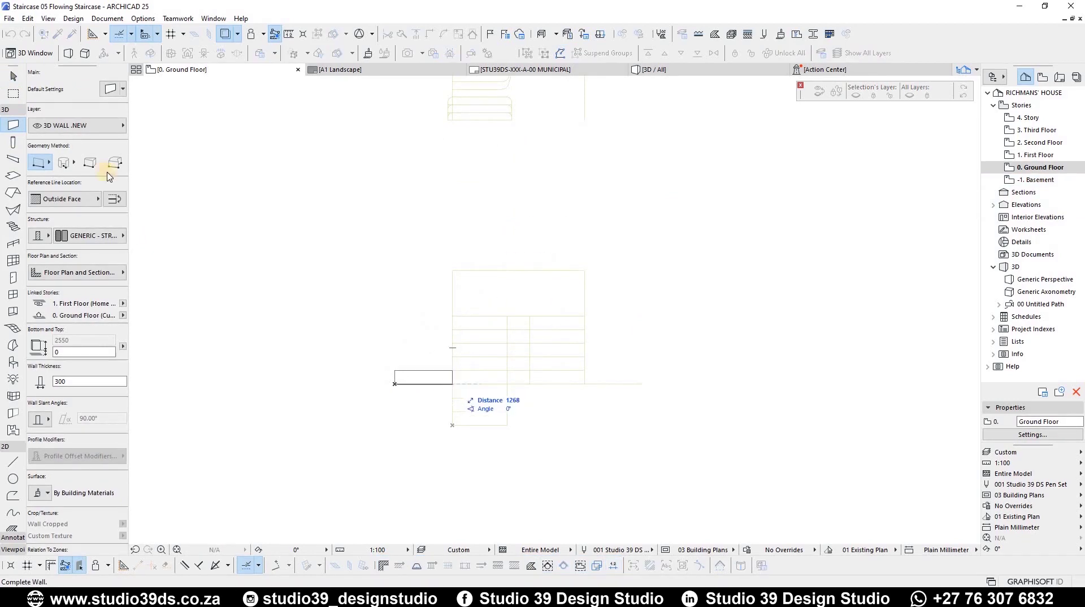
left_click(92, 235)
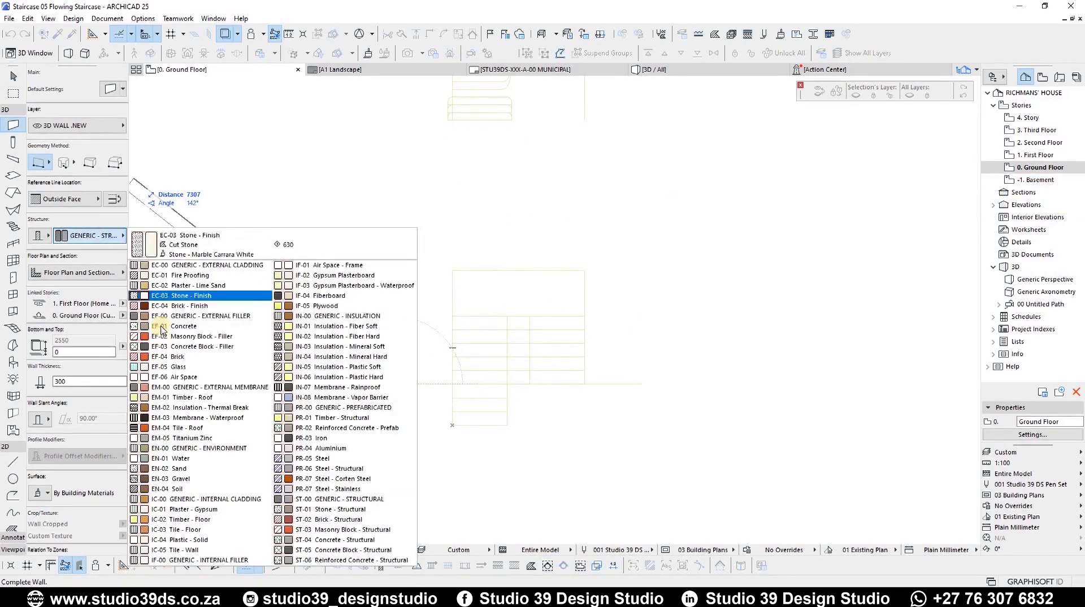
left_click(161, 357)
left_click(85, 382)
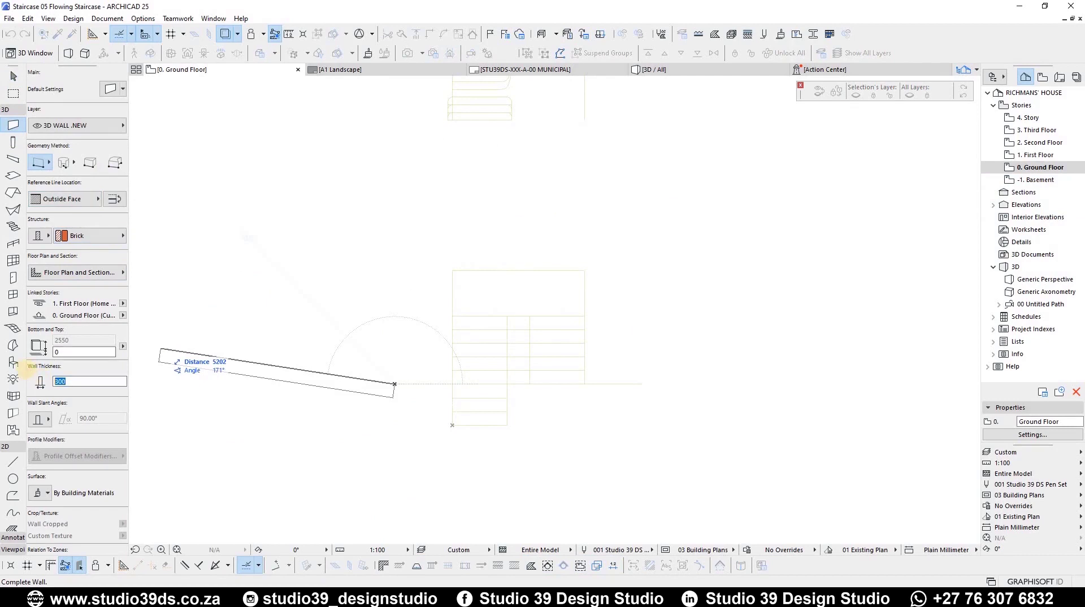
Trace the walls around the stairwell's two sides and back, ending with the short return wall on the opposite side
left_click(452, 383)
left_click(452, 383)
left_click(452, 270)
double_click(585, 271)
left_click(584, 383)
left_click(641, 384)
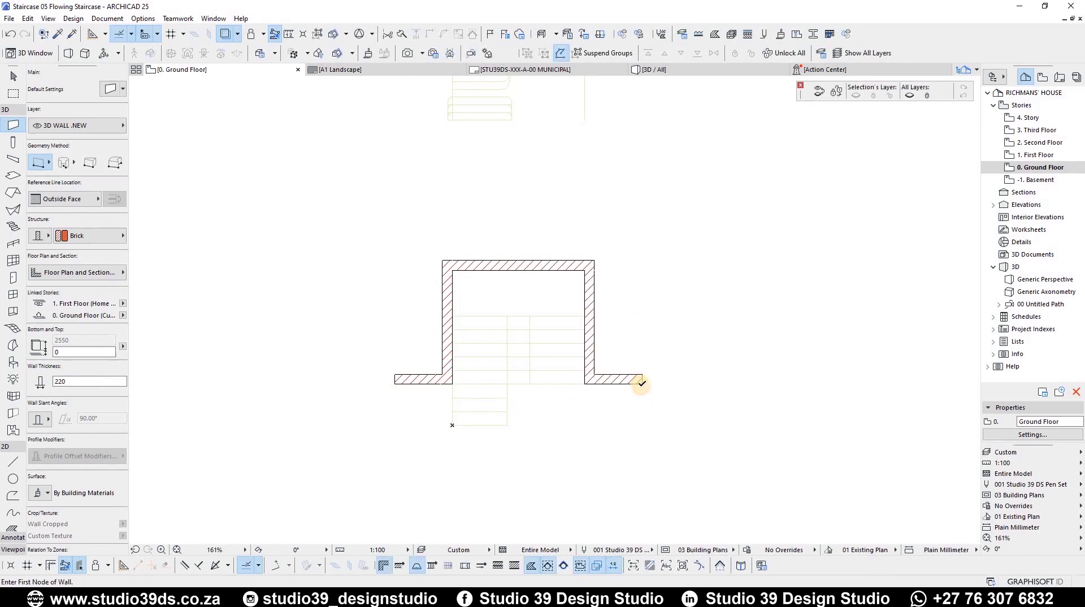
key("Escape")
Move the stairwell's back wall perpendicularly outward, away from the stairs
left_click(496, 254)
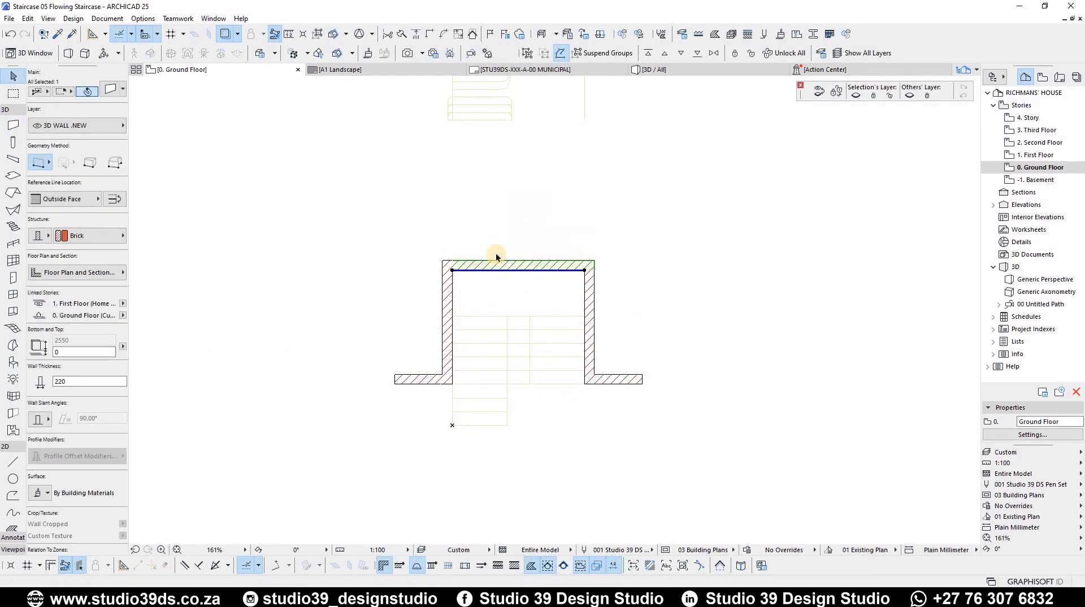
key("ctrl+d")
left_click(521, 270)
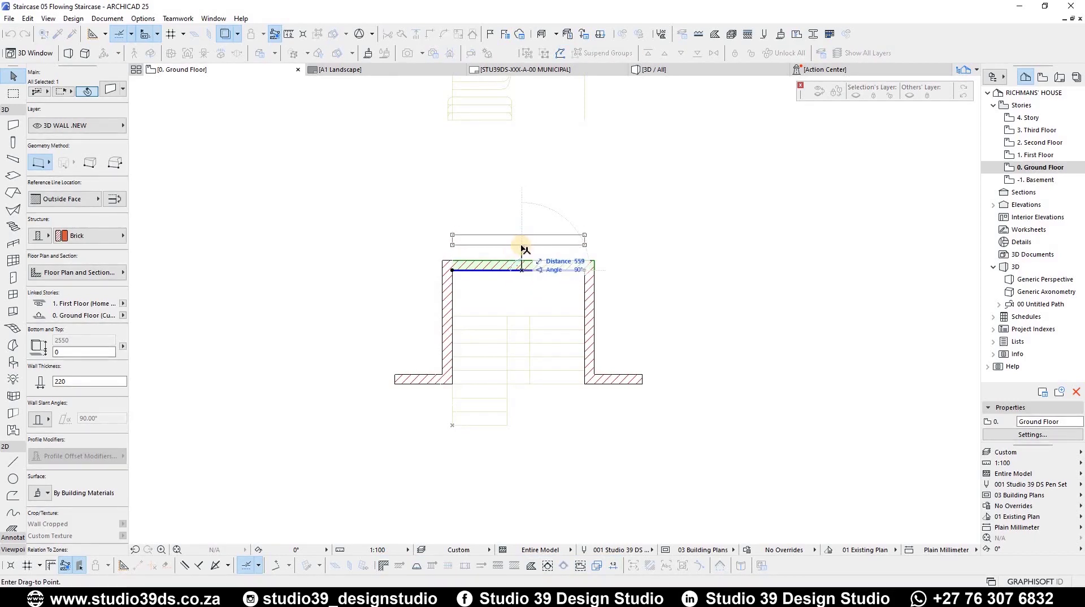
key("Return")
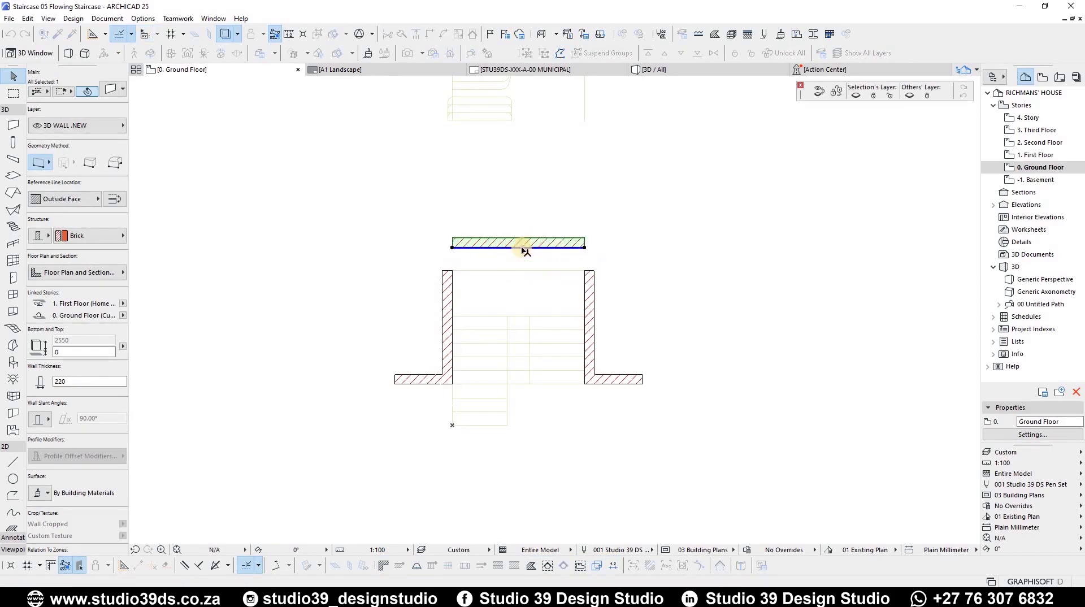
Extend both side walls of the stairwell to meet the relocated back wall
left_click(593, 280)
left_click(443, 296, "shift")
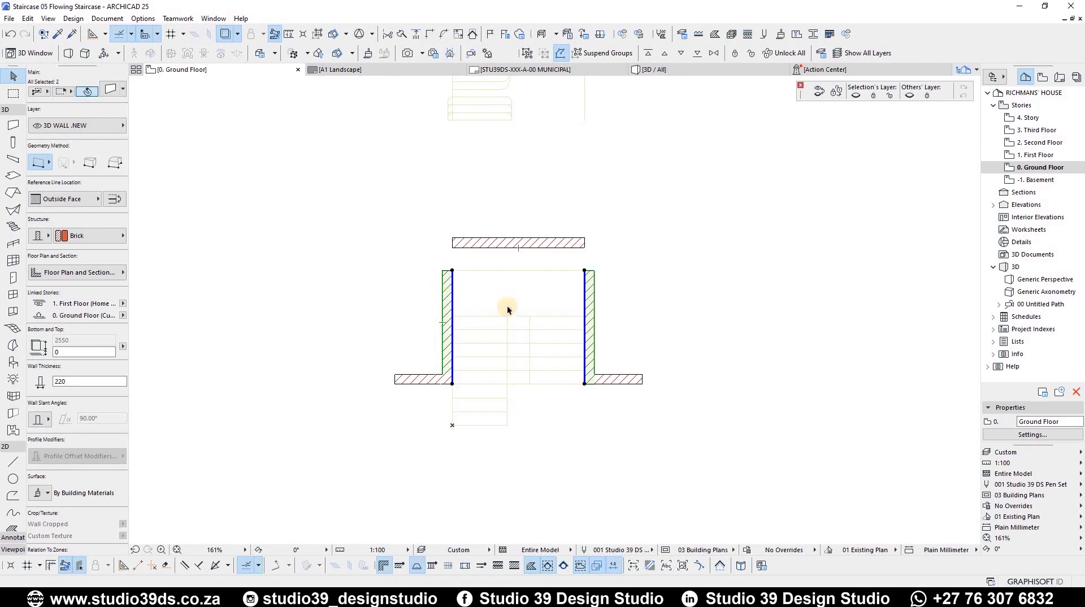
left_click(541, 244, "shift")
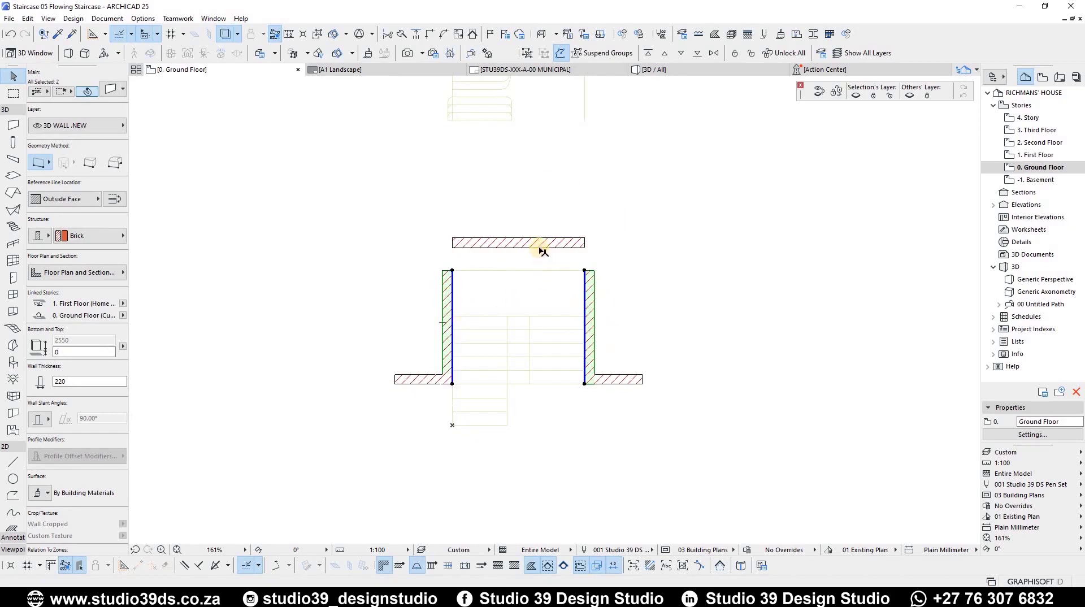
left_click(430, 33)
left_click(756, 335)
In the Shell tool's floor plan display settings, change the cut, uncut and overhead line pens and turn off cover fills
scroll(537, 366, "down", 4)
scroll(503, 358, "up", 5)
scroll(359, 227, "down", 3)
scroll(415, 448, "up", 5)
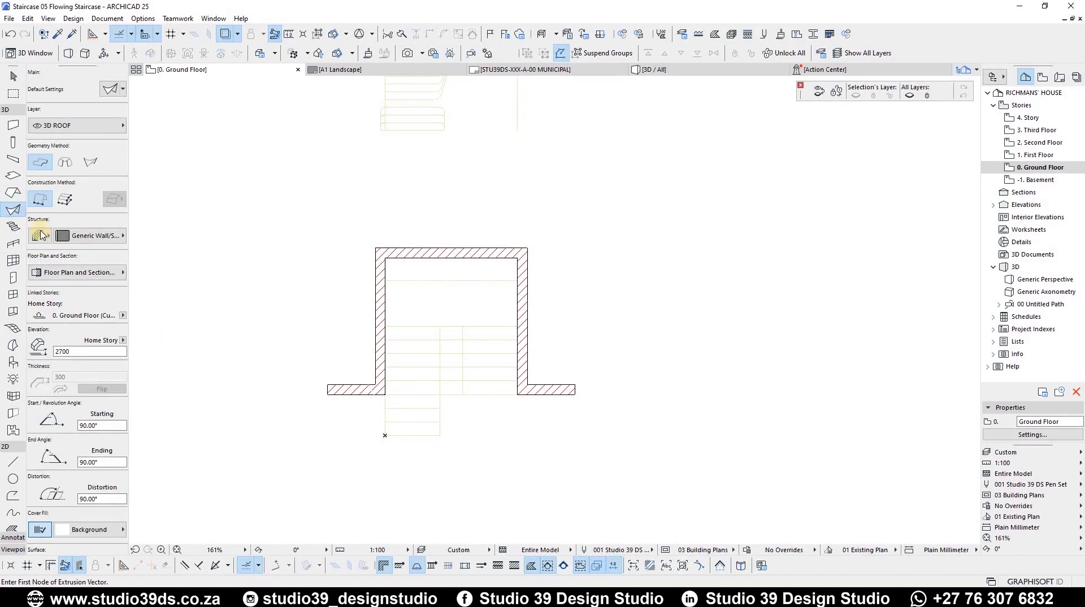
left_click(70, 266)
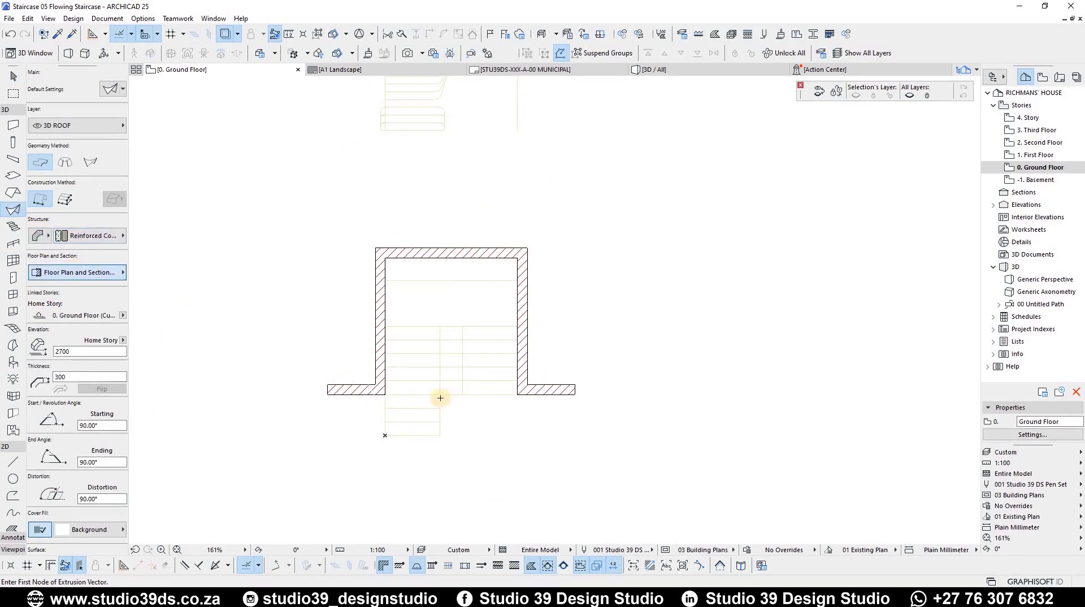
left_click(392, 344)
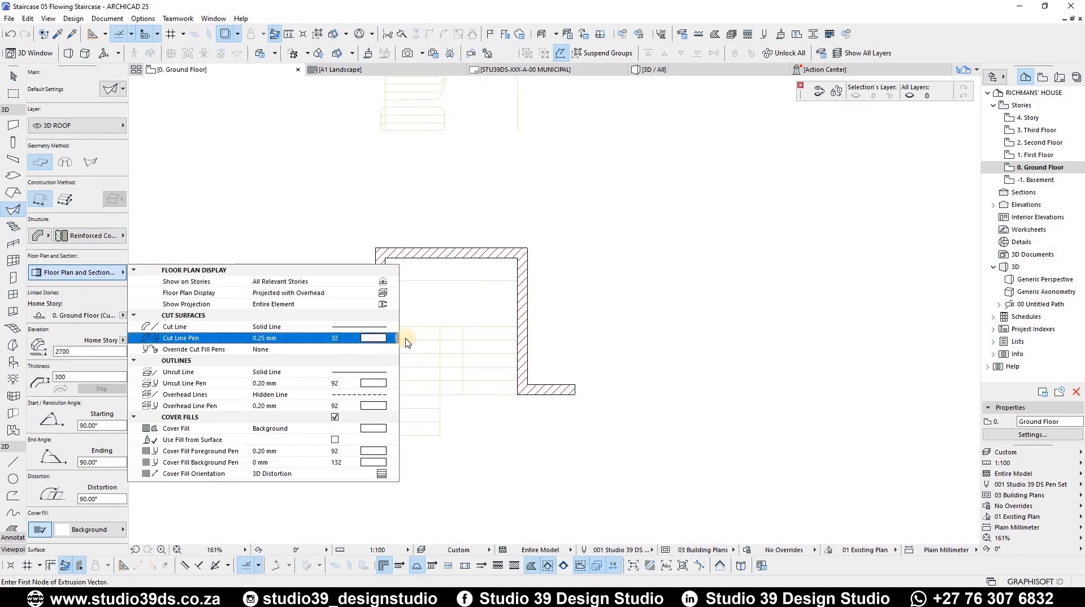
left_click(390, 363)
left_click(406, 384)
left_click(396, 386)
left_click(374, 405)
left_click(398, 413)
left_click(335, 417)
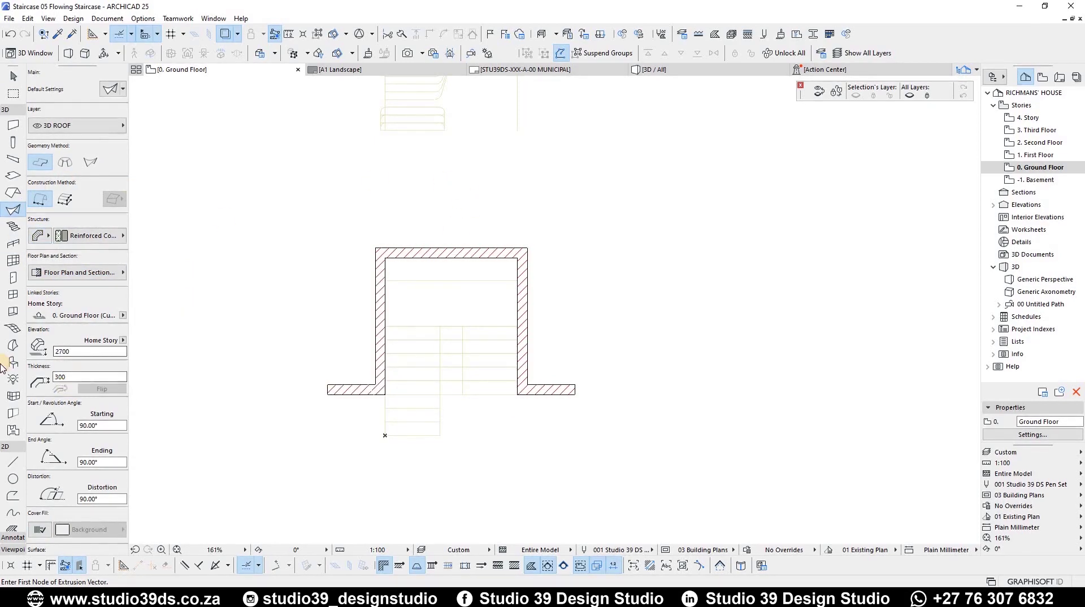
Set the shell's thickness to 50 and its building material to Timber - Floor
left_click_drag(1, 363, 1, 365)
type("50")
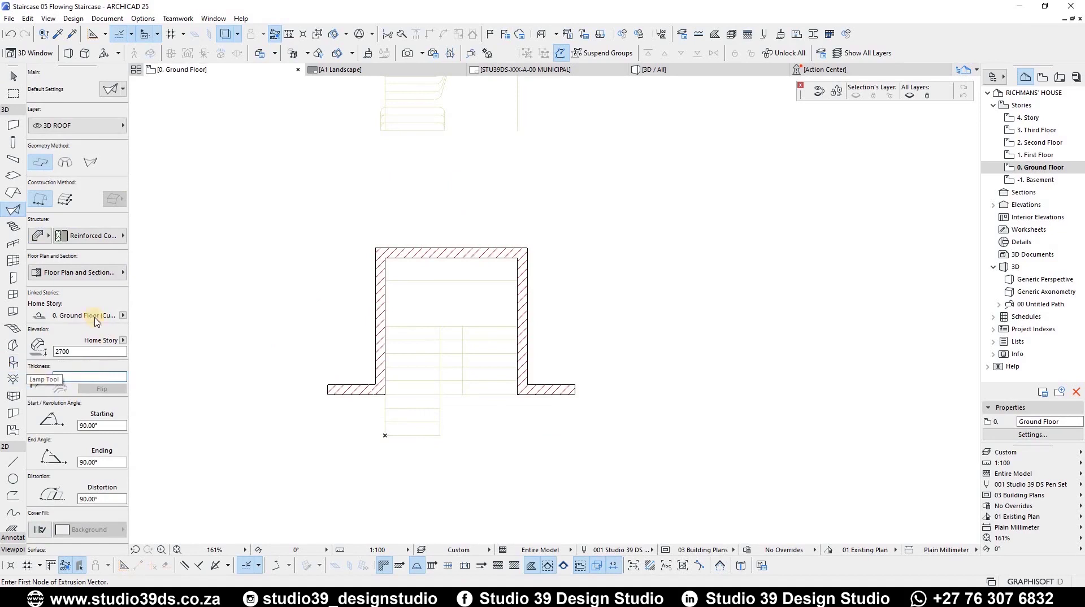
left_click(70, 236)
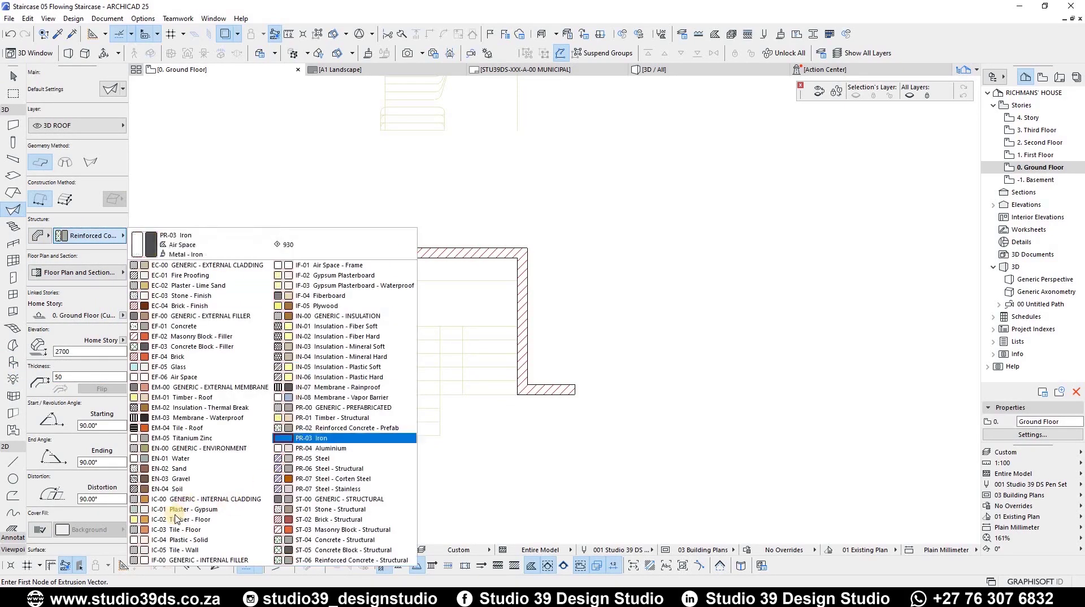
left_click(199, 519)
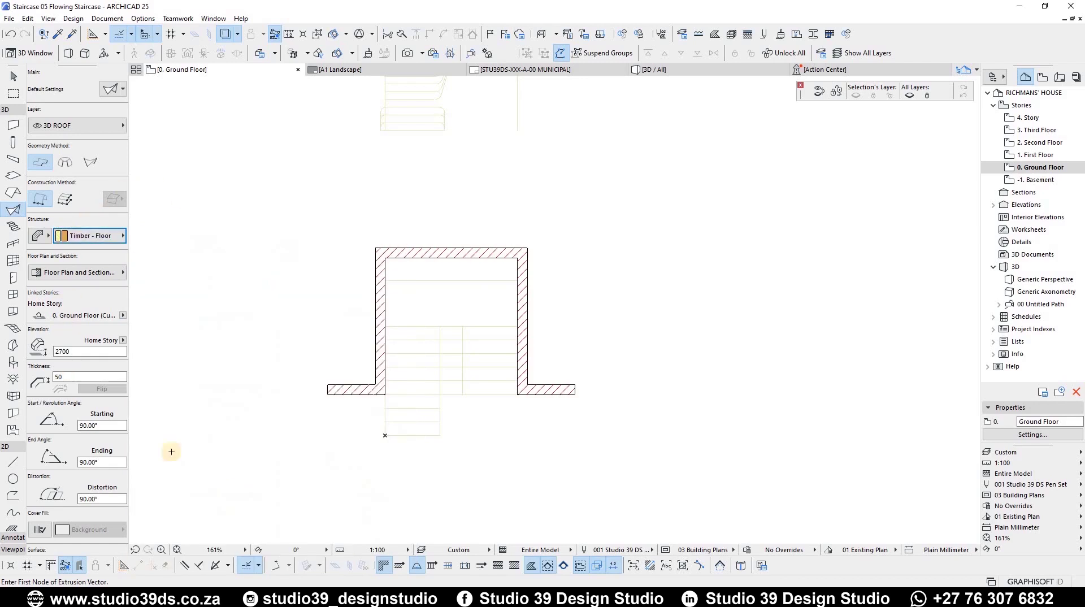
Set the shell's elevation to 0 and assign it to the 3D STAIR layer
double_click(71, 351)
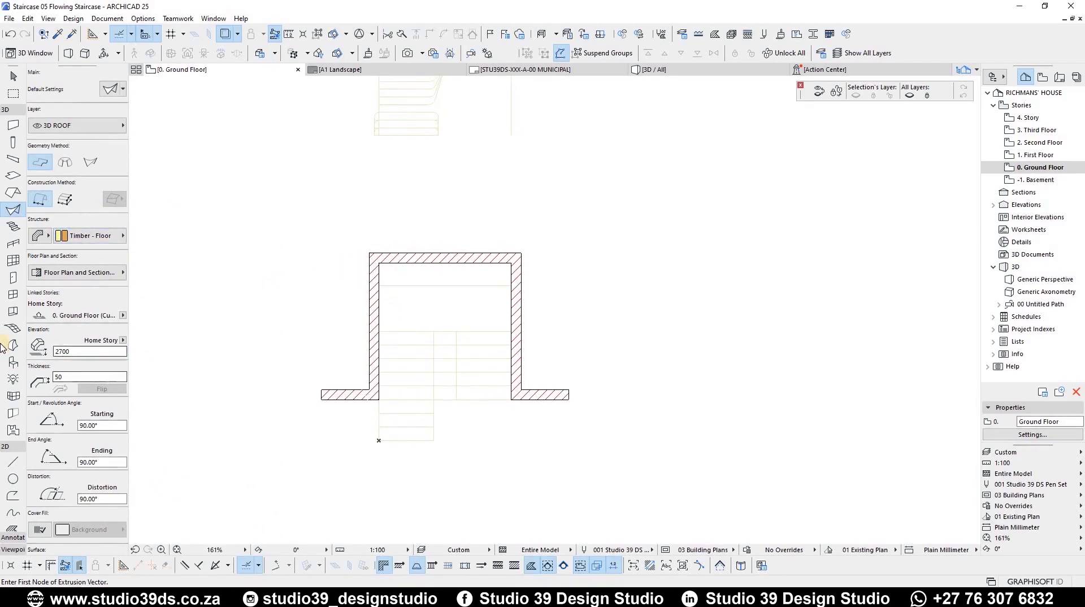
type("0")
scroll(342, 204, "down", 5)
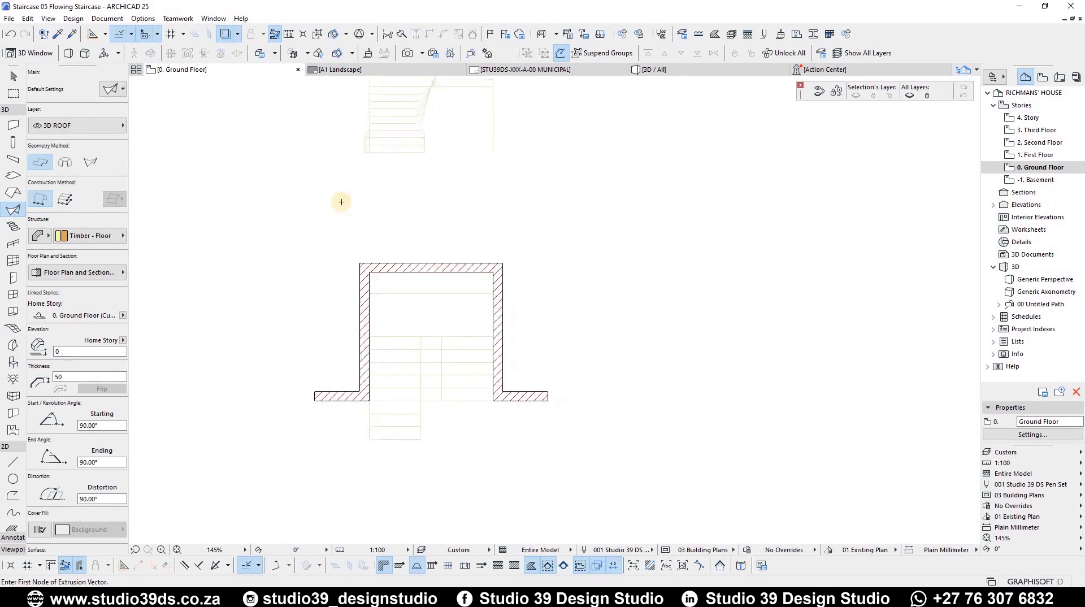
left_click(74, 125)
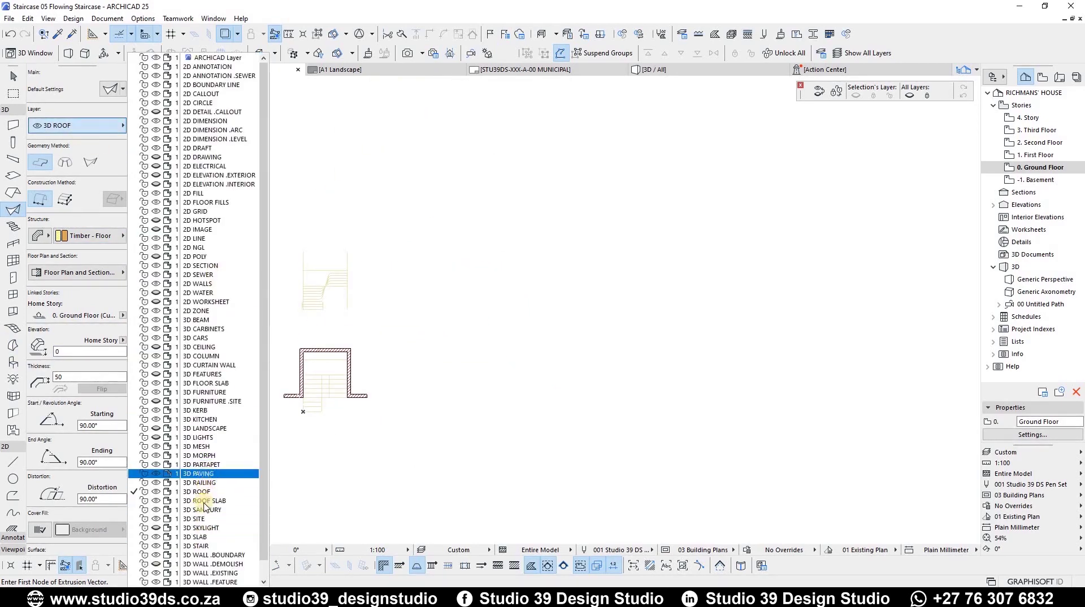
left_click(202, 545)
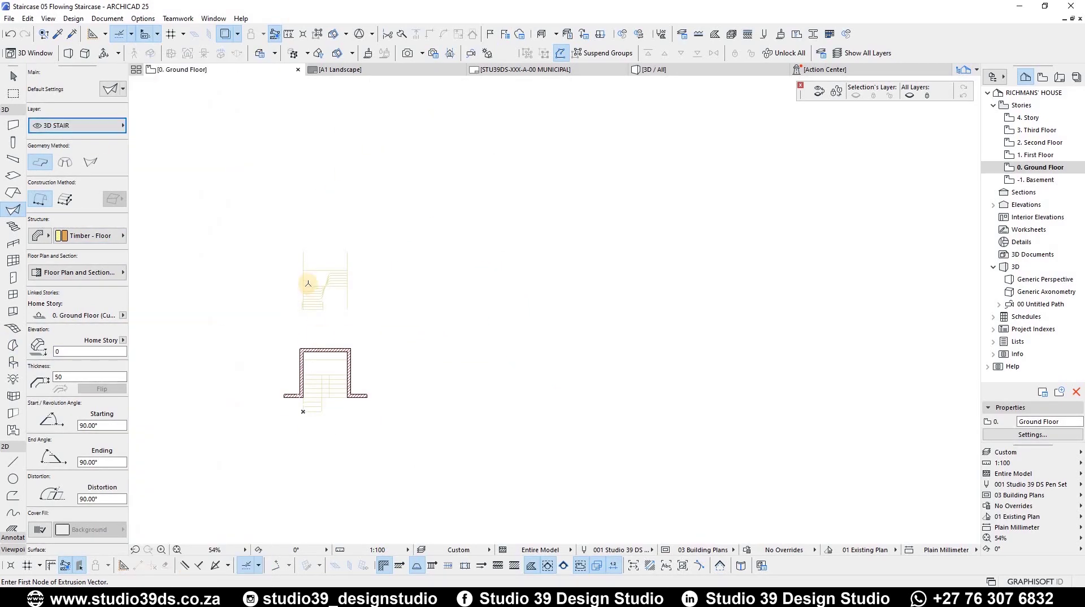
With the detailed construction method, draw a U-shaped shell profile around the lowest step outline in the ground floor plan and extrude it 300
scroll(307, 283, "up", 10)
left_click(261, 438)
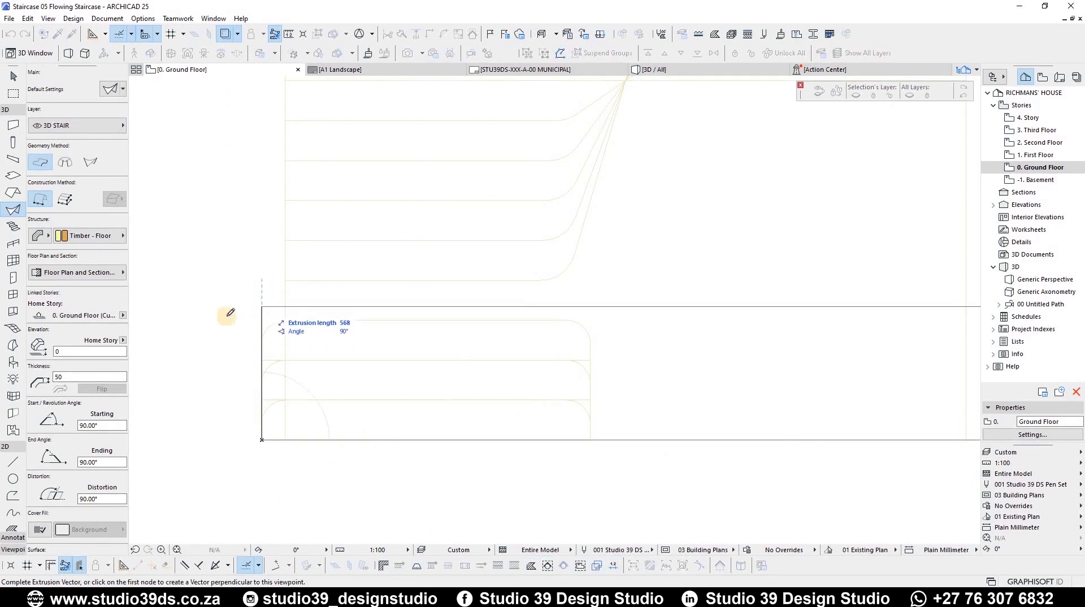
type("400")
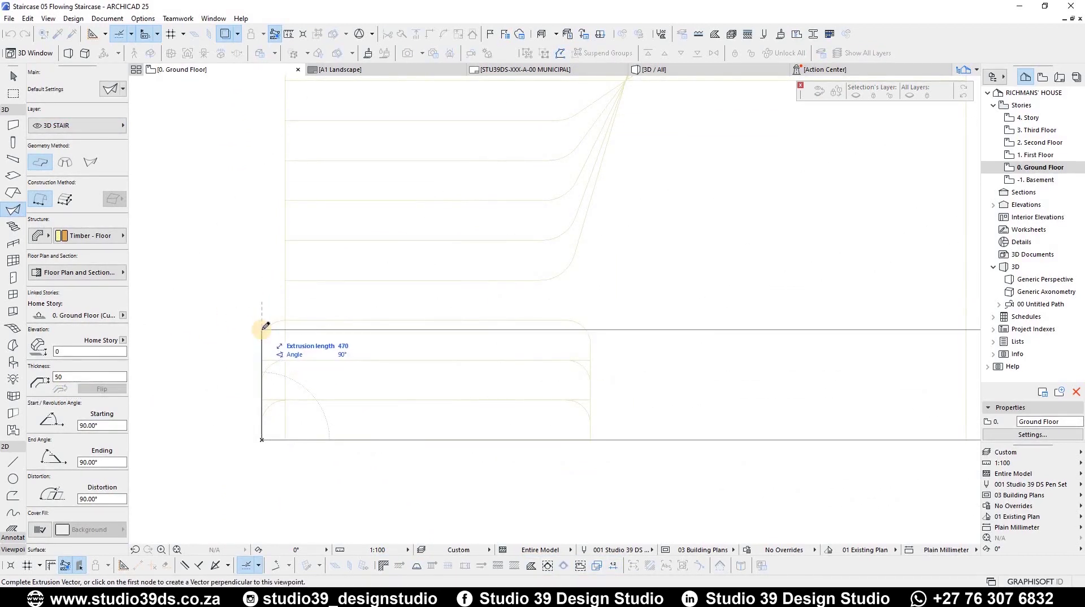
left_click(69, 200)
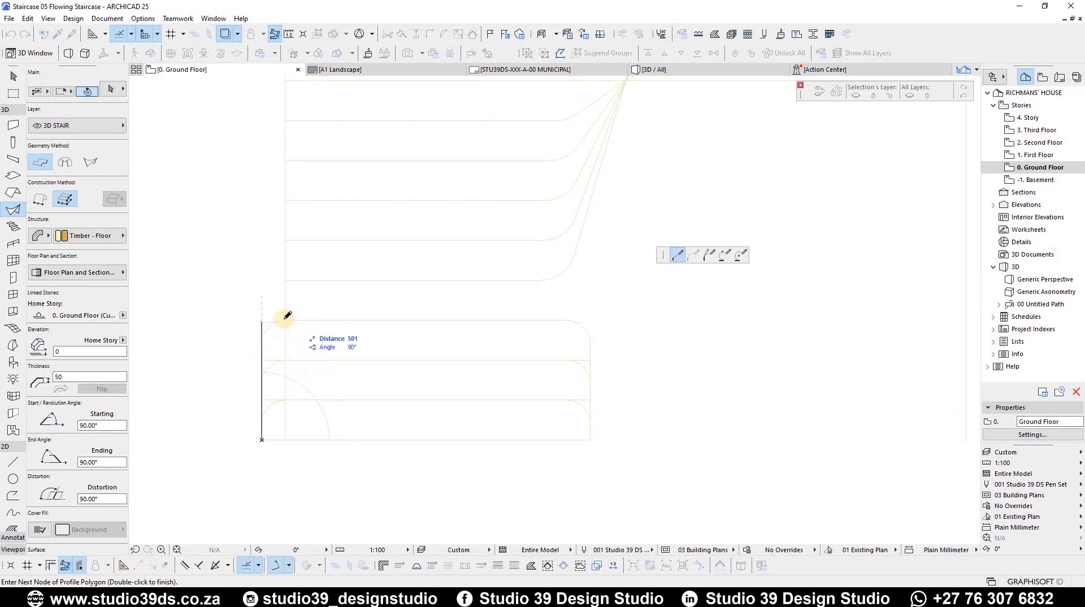
left_click(262, 320)
left_click(590, 320)
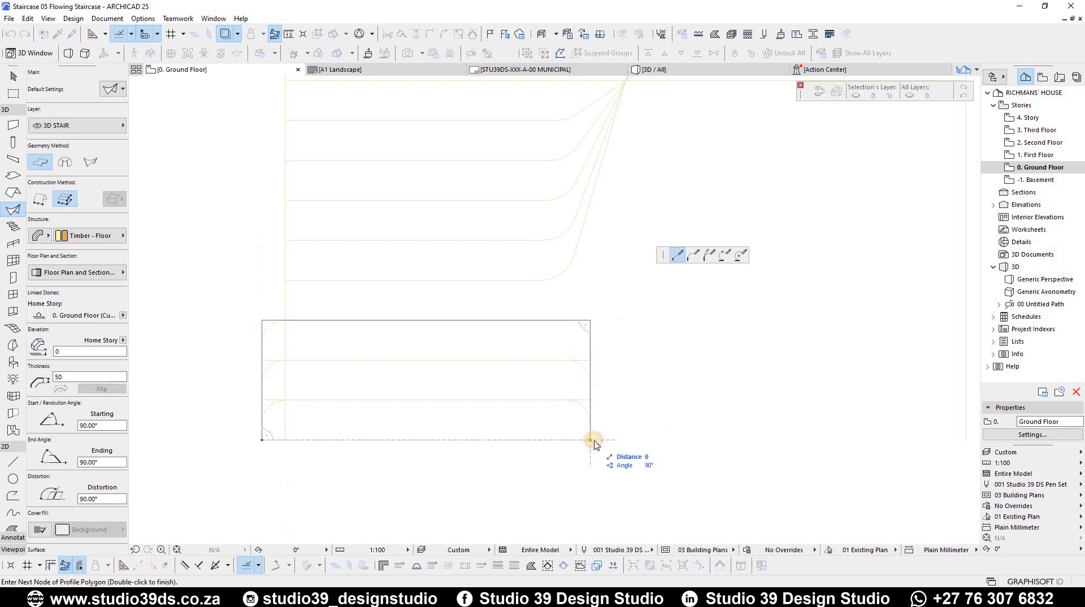
double_click(592, 420)
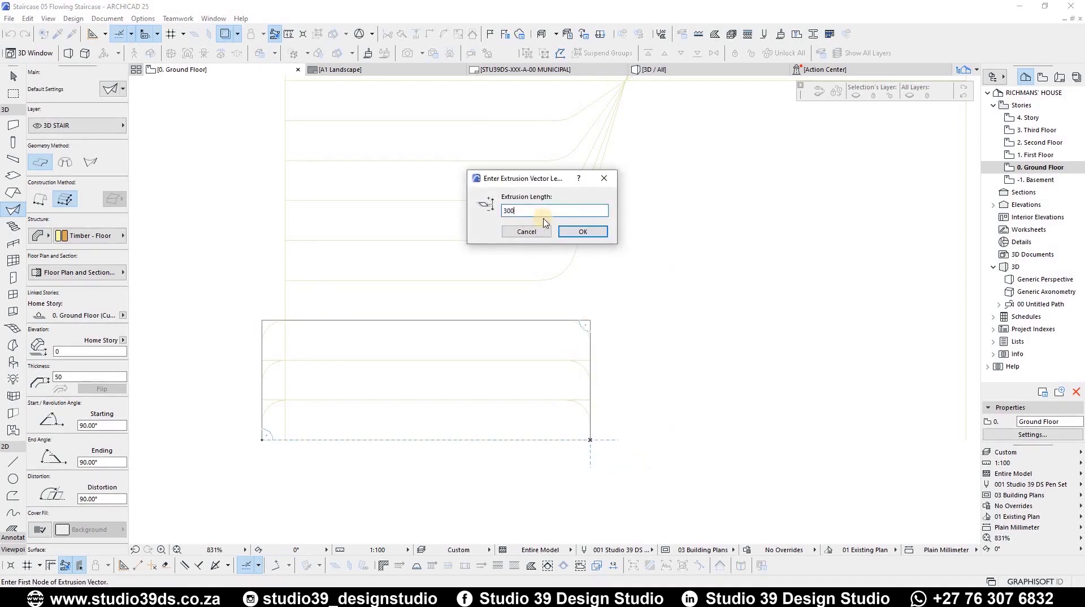
left_click(583, 232)
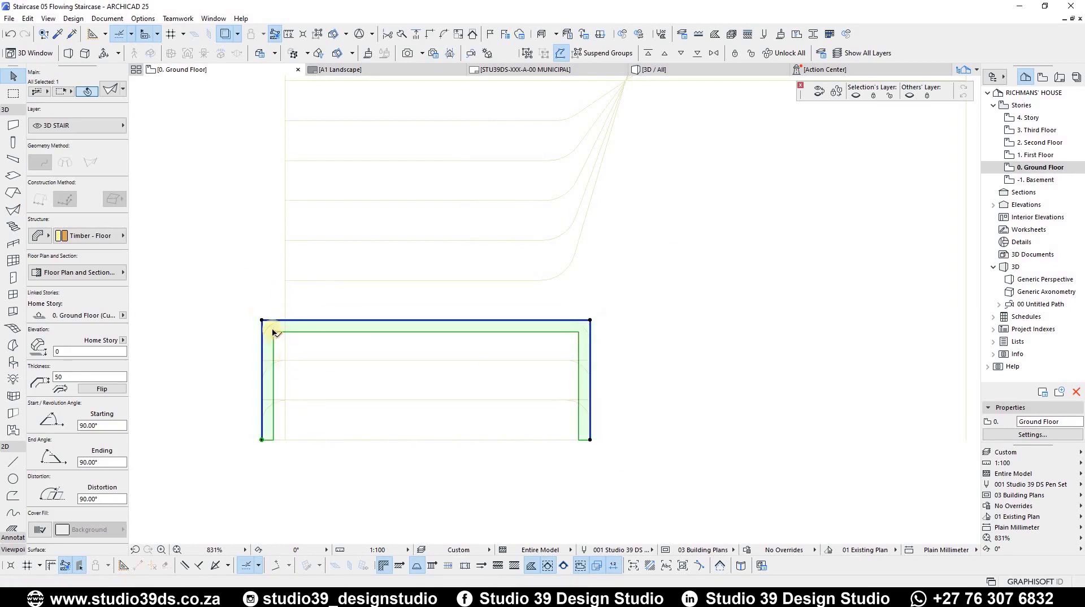
Fillet both upper corners of the U-shaped step shell with a radius of 100
scroll(257, 323, "up", 3)
left_click(270, 321)
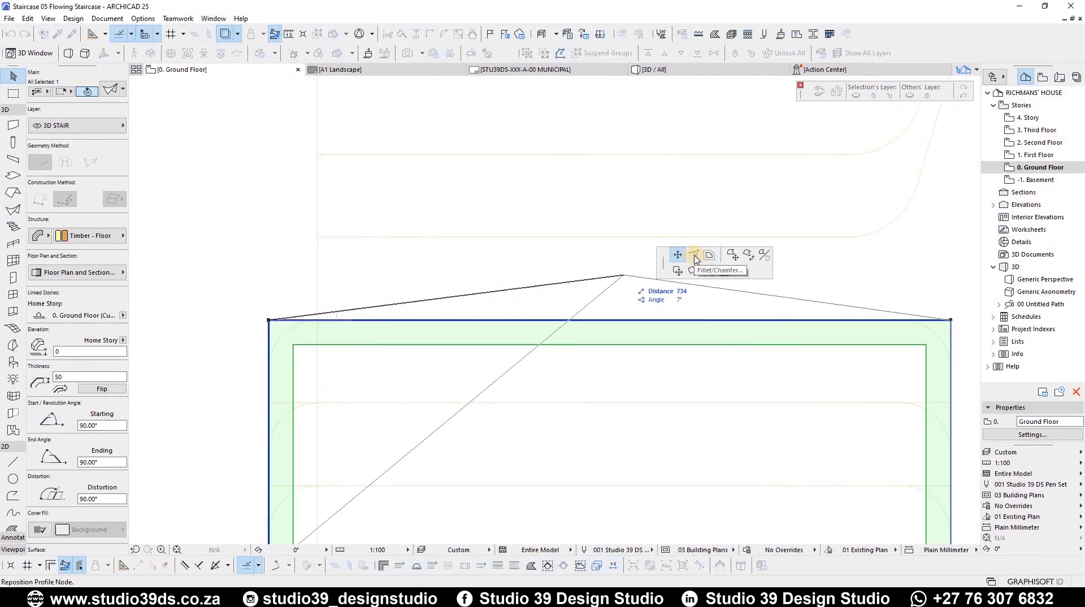
left_click(693, 256)
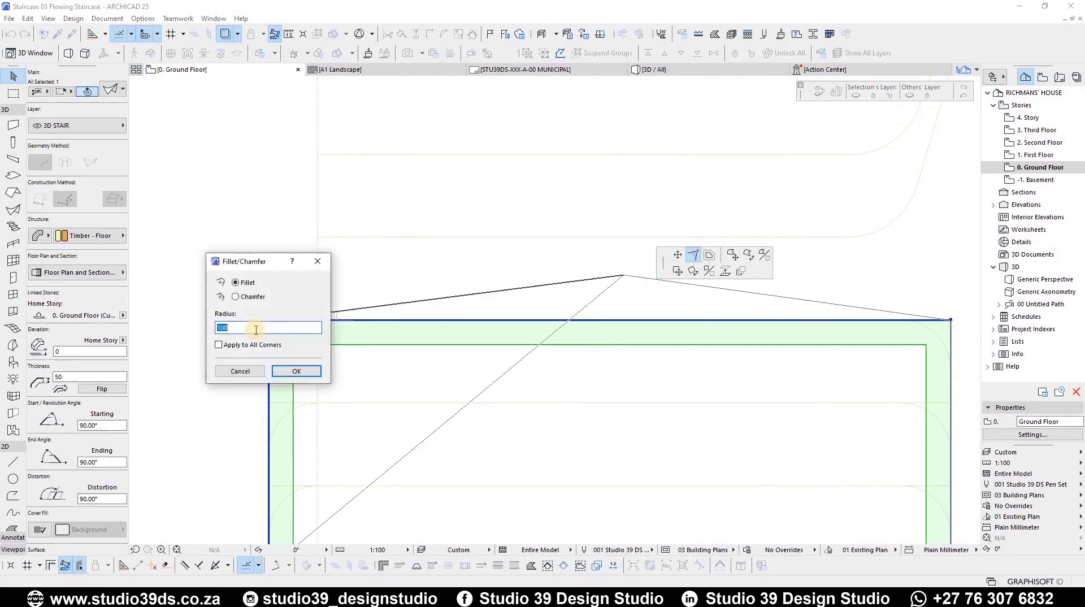
left_click(297, 372)
scroll(569, 373, "down", 3)
left_click(682, 329)
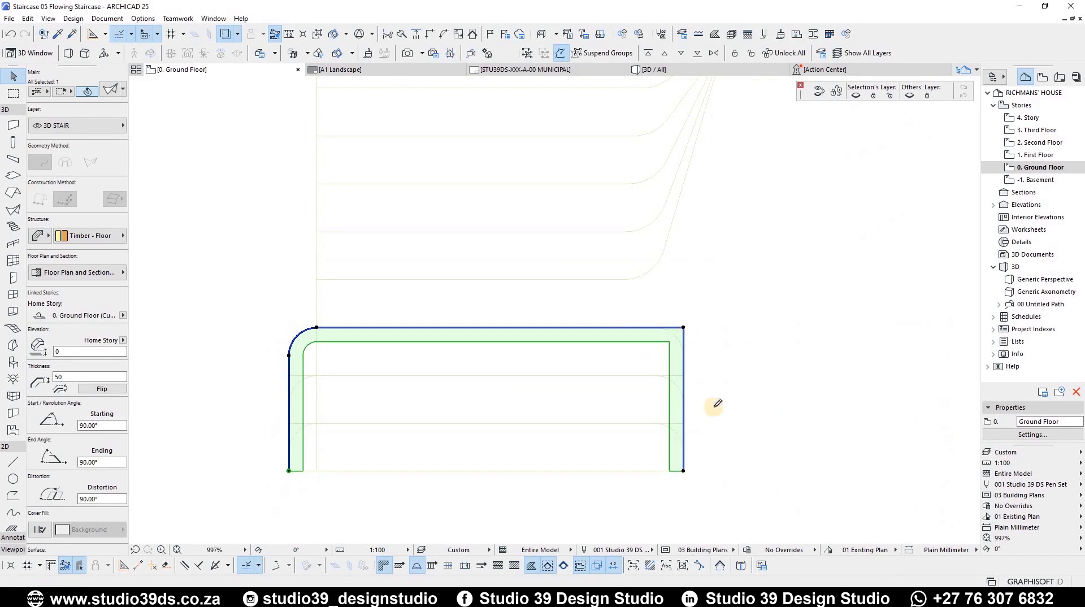
left_click(694, 258)
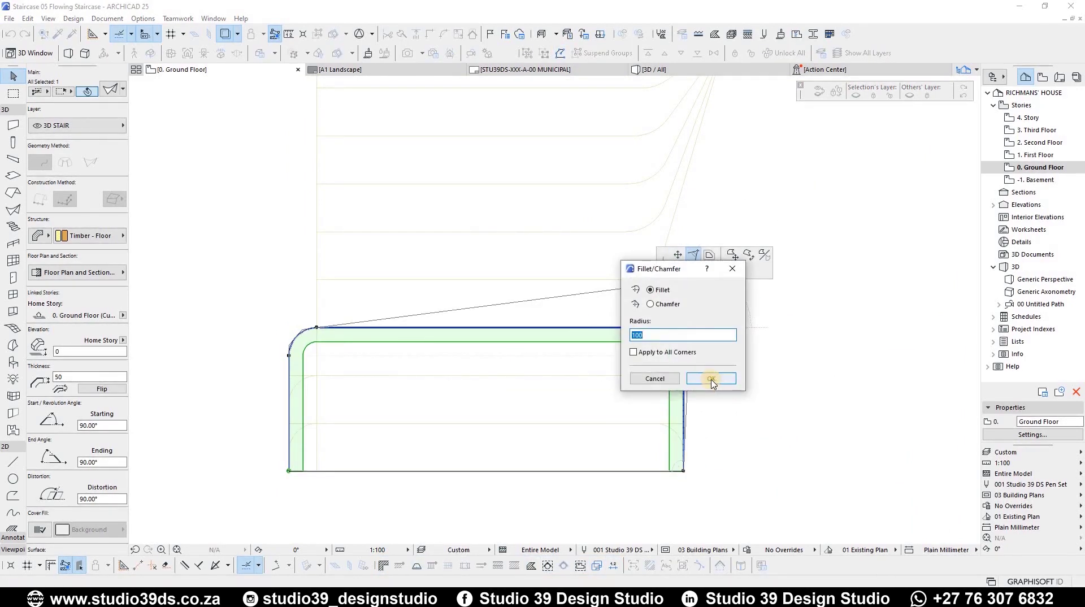
left_click(711, 380)
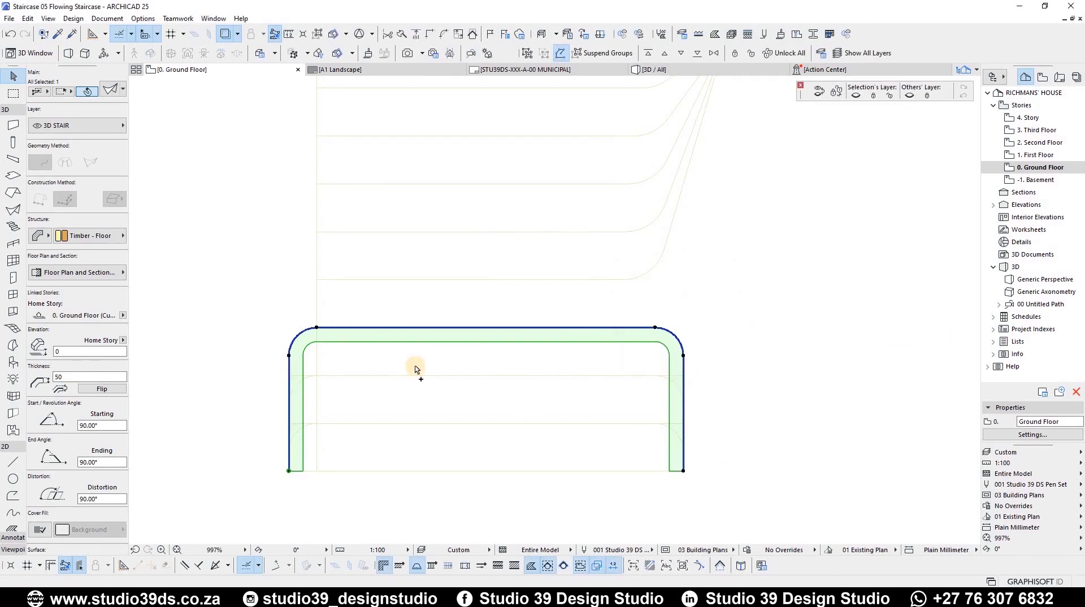
Copy the rounded step shell down twice, aligning its upper edge with each of the two lower step outlines
key("ctrl+shift+d")
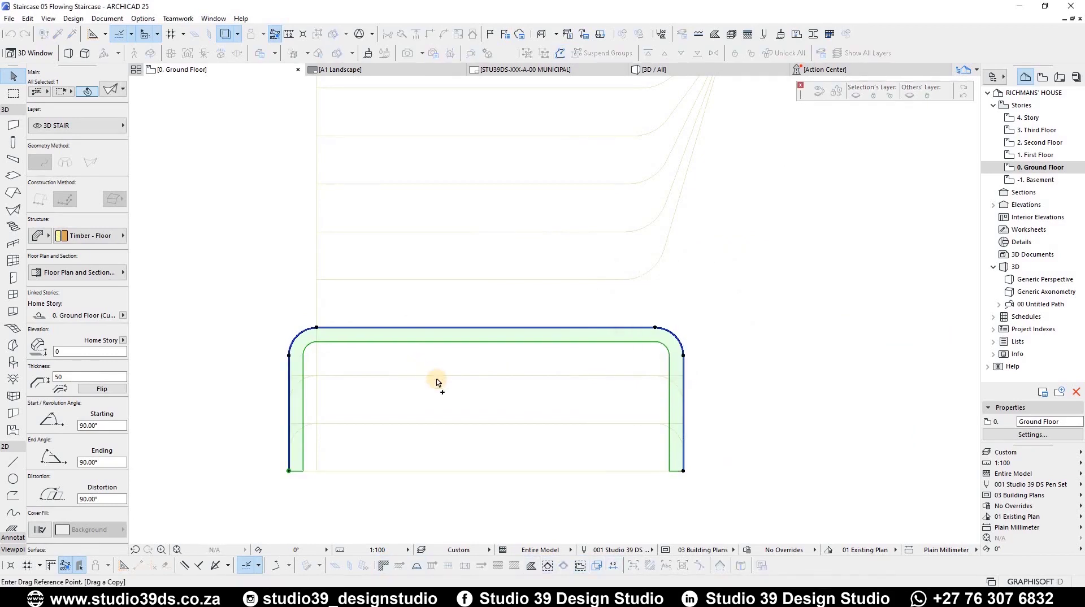
left_click(416, 327)
left_click(416, 375)
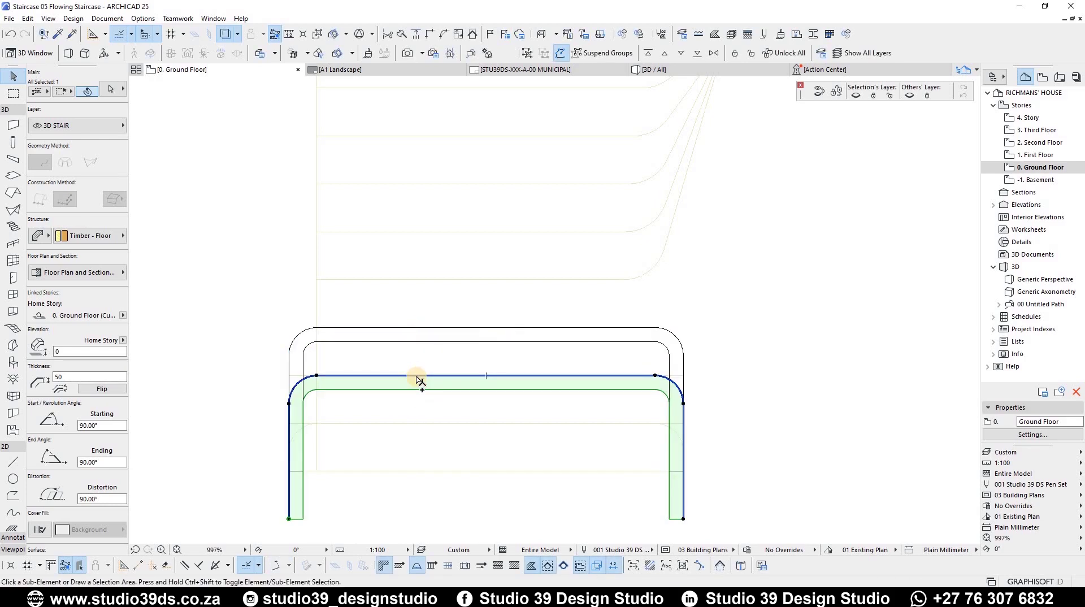
key("ctrl+shift+d")
left_click(416, 375)
left_click(416, 424)
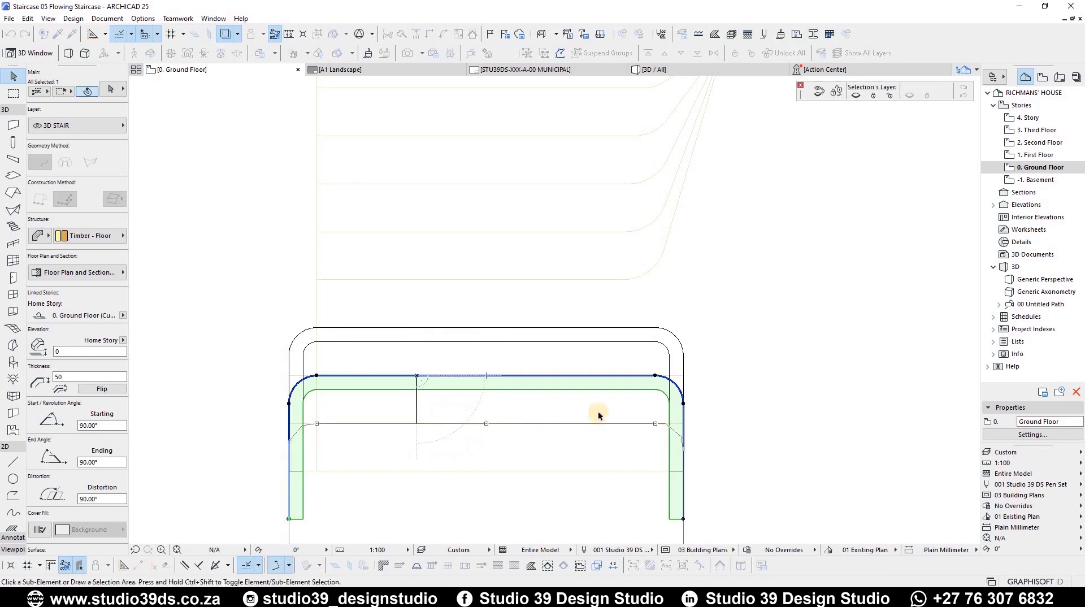
Shorten the legs of both copied step shells so they end at the staircase's base line
left_click(683, 518)
left_click(723, 464)
left_click(683, 470)
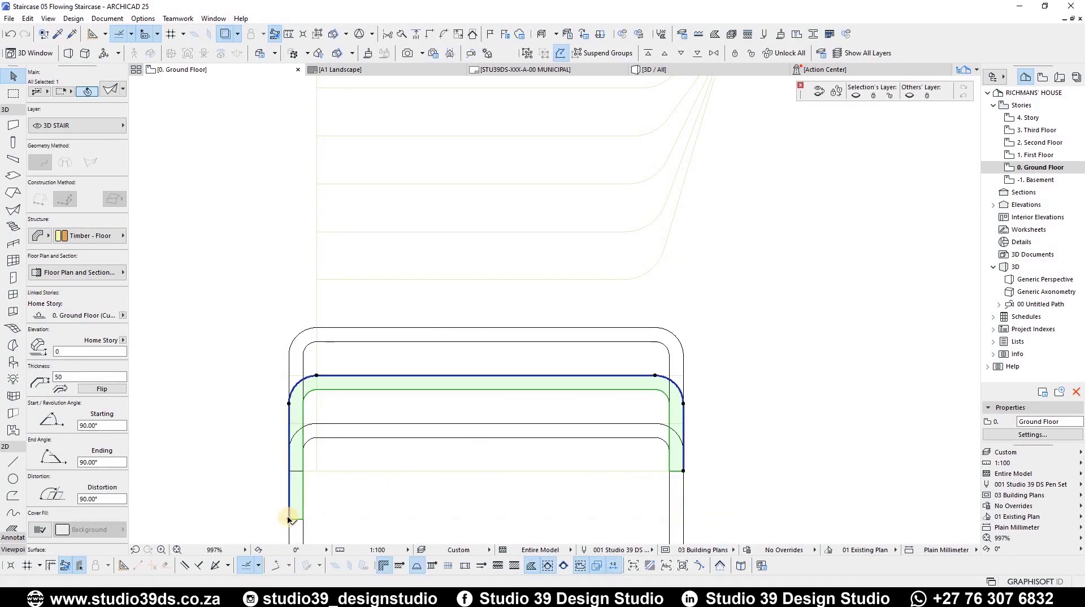
left_click(288, 518)
left_click(289, 471)
scroll(567, 498, "down", 1)
middle_click_drag(567, 498, 464, 414)
left_click(561, 470)
left_click(561, 391)
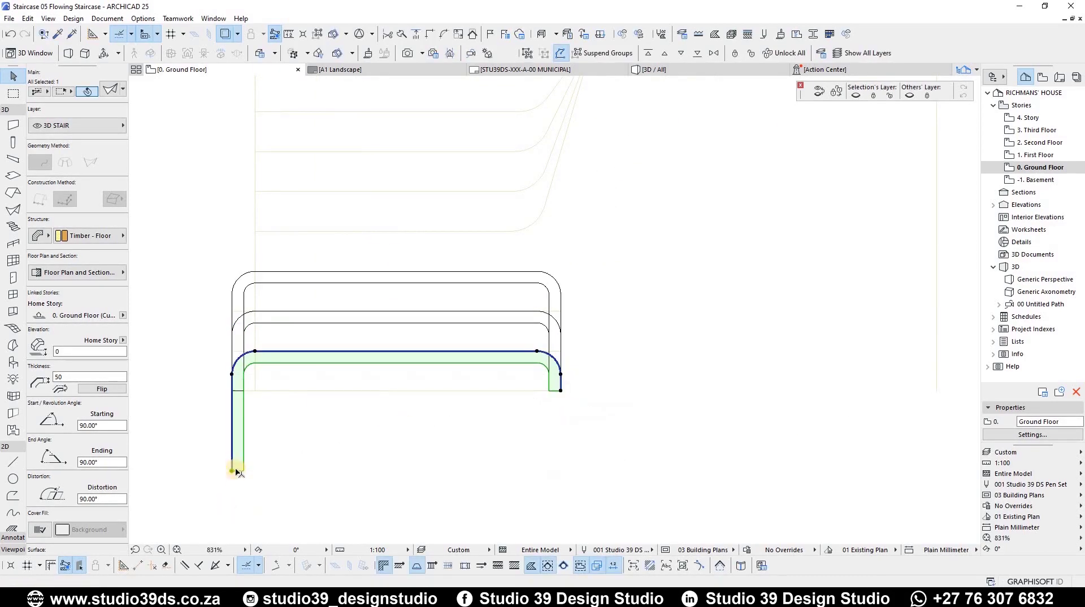
left_click(232, 391)
key("Escape")
Draw an extruded shell along the outermost flowing step line, from the lower flight's side wall to the upper flight's side wall
left_click(13, 210)
scroll(364, 294, "down", 2)
scroll(385, 432, "down", 2)
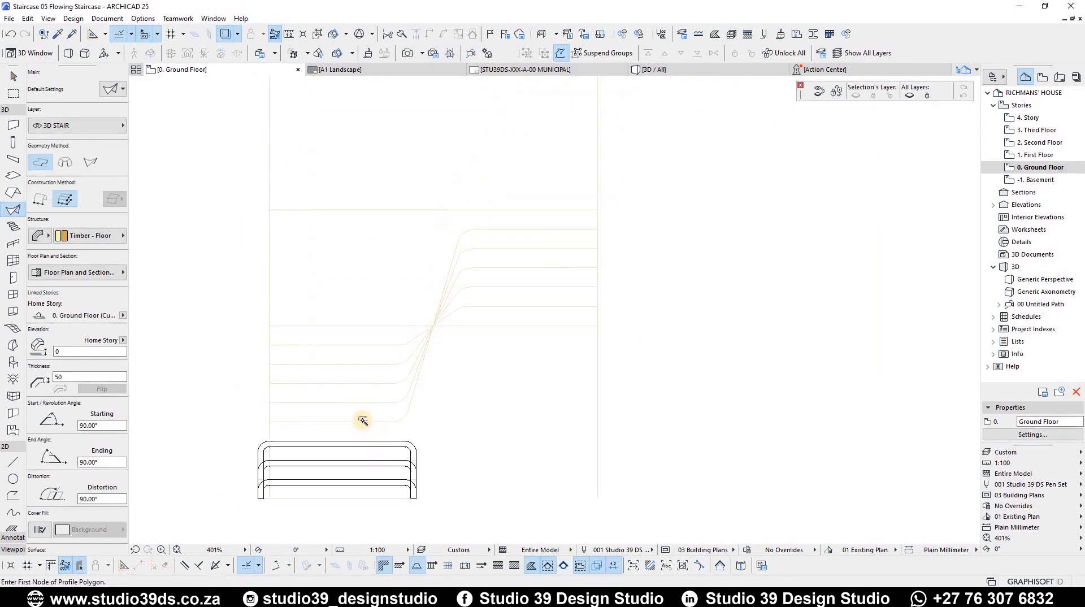
left_click(268, 422)
left_click(408, 409)
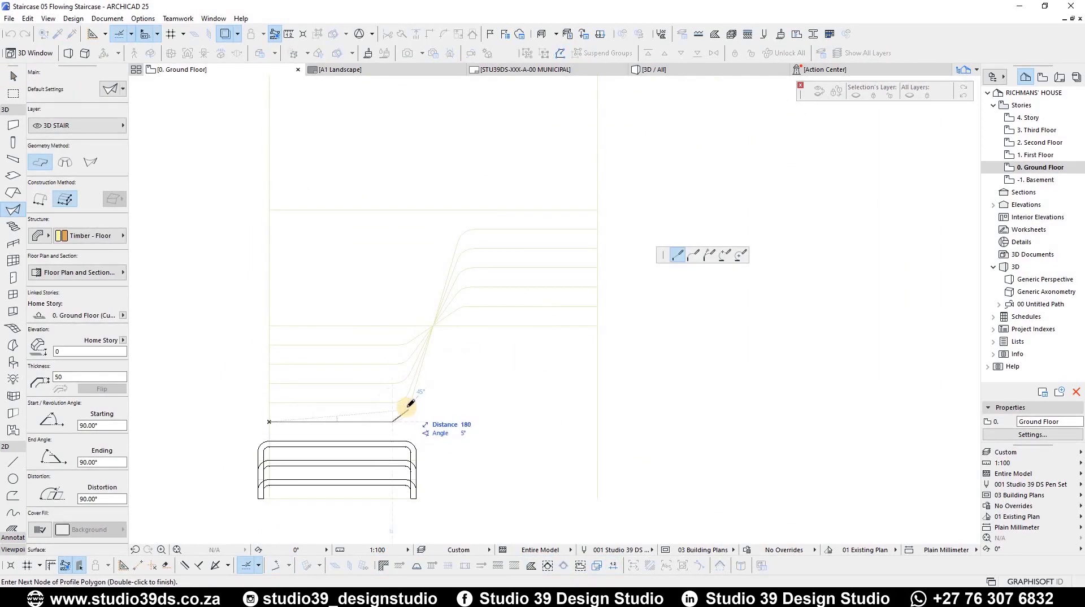
left_click(457, 241)
left_click(469, 230)
double_click(598, 230)
key("Return")
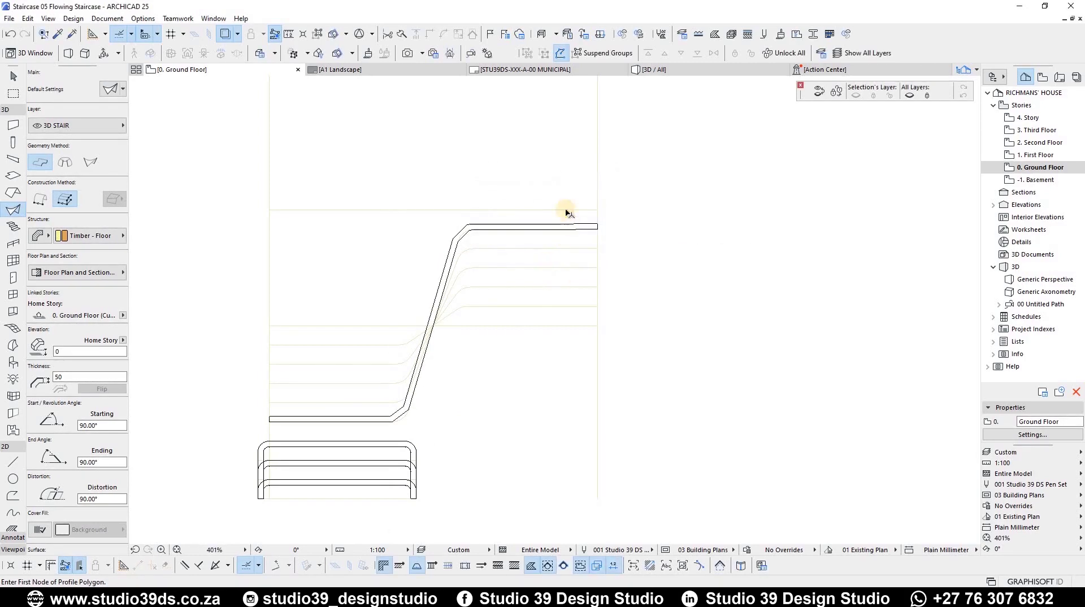
Move the flowing shell's upper bend node onto the reference line and curve the bend segment to match the reference arc
key("Escape")
scroll(587, 218, "up", 5)
left_click(259, 232)
scroll(252, 227, "up", 8)
left_click(340, 307)
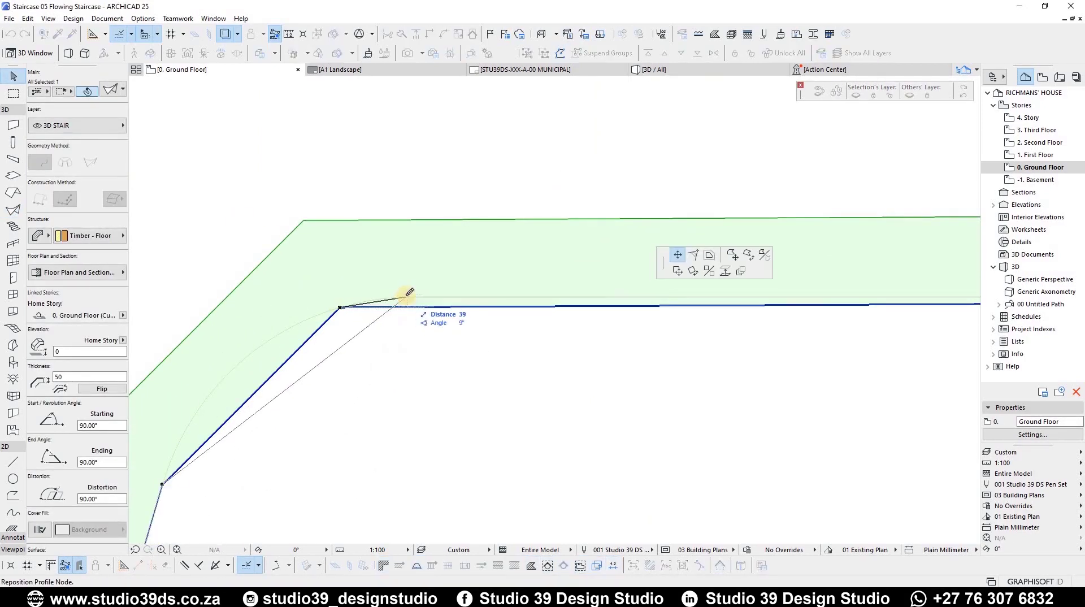
left_click(413, 296)
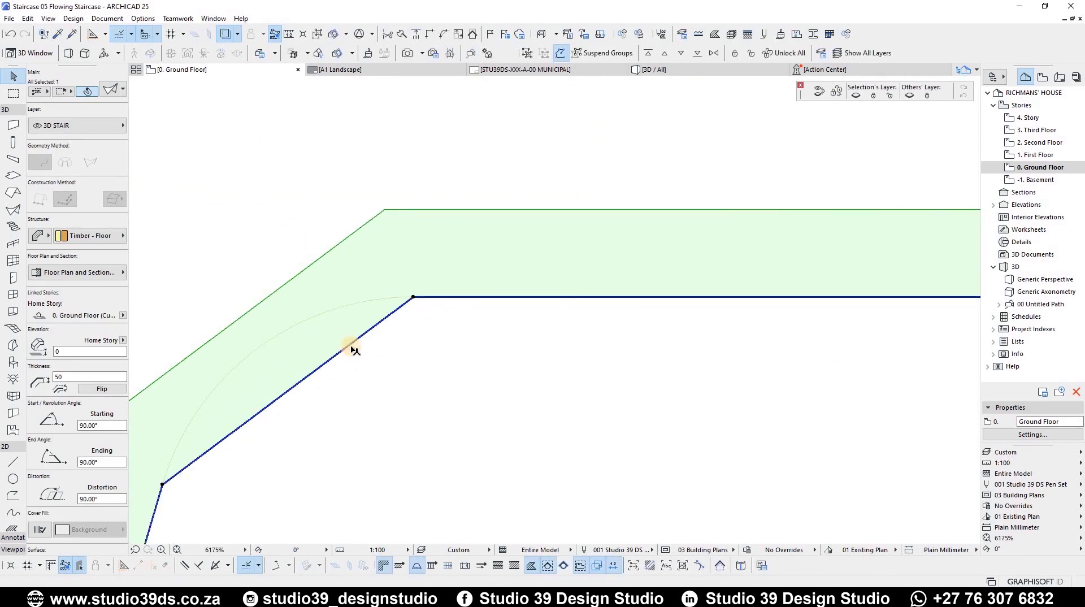
left_click(354, 350)
left_click(693, 255)
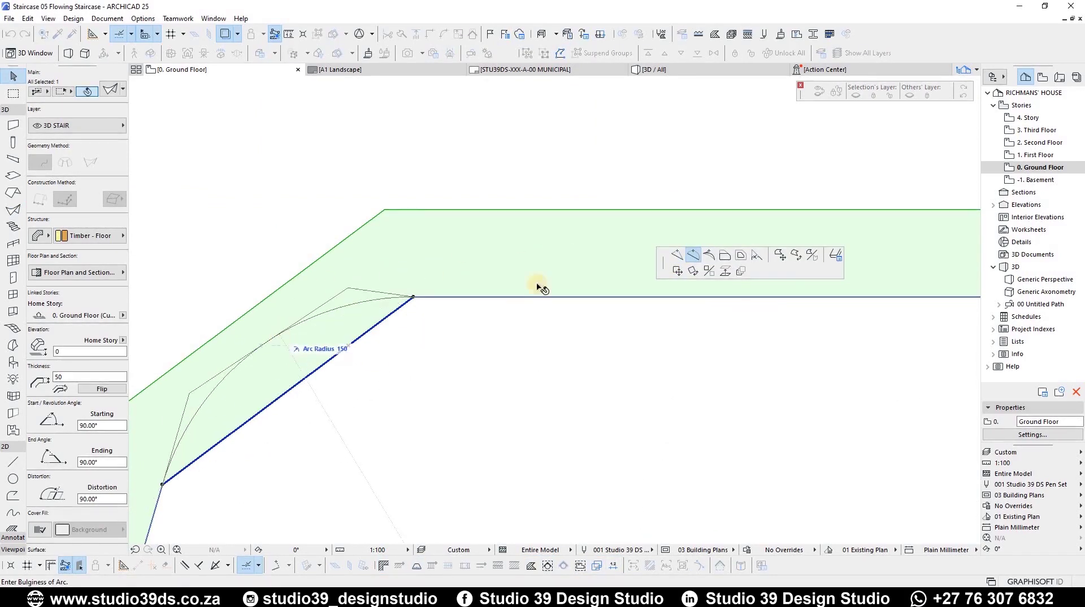
left_click(339, 327)
Curve the flowing shell's lower bend segment to follow the reference arc
scroll(481, 327, "down", 5)
scroll(485, 183, "up", 5)
middle_click_drag(485, 184, 442, 340)
left_click(442, 339)
left_click(486, 399)
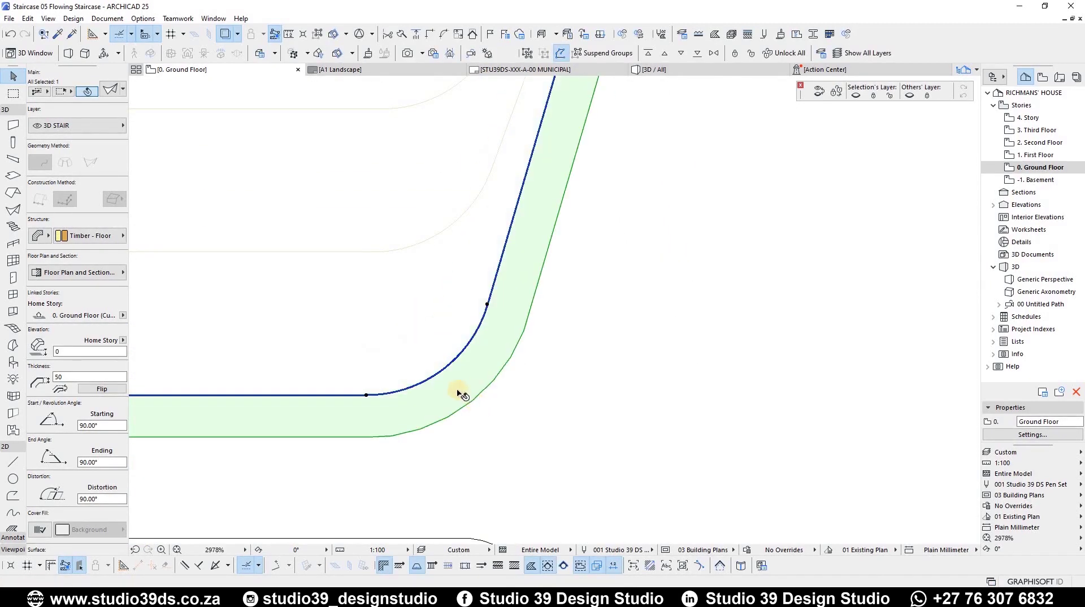
scroll(467, 393, "down", 5)
On the Basement story, create four shells with an extrusion length of 300 by tracing the remaining flowing step outlines
key("Escape")
left_click(460, 390, "alt")
scroll(460, 391, "down", 5)
double_click(1005, 180)
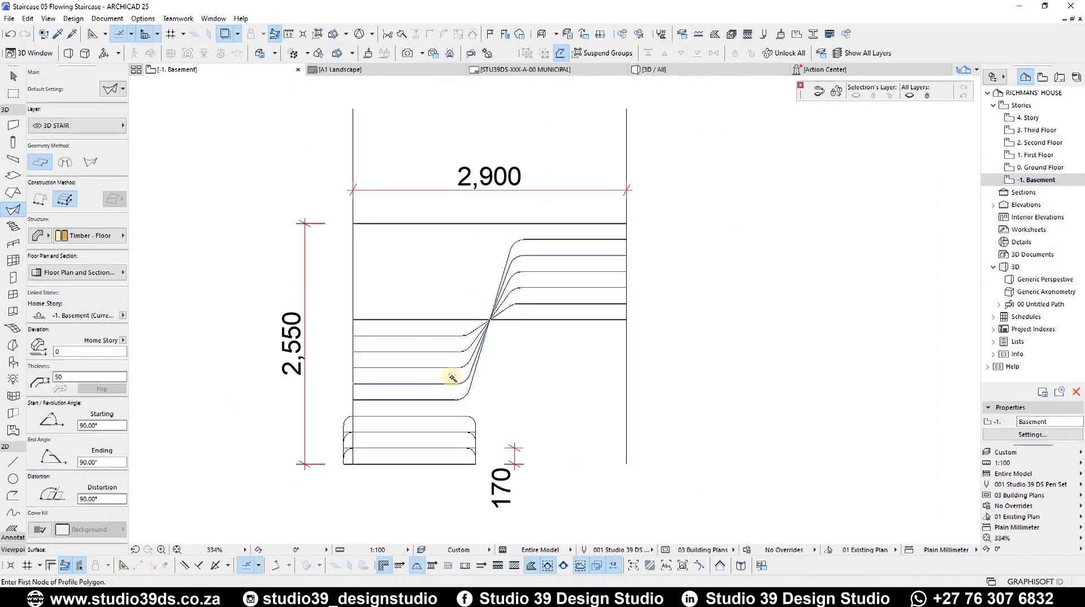
left_click(491, 366)
left_click(583, 233)
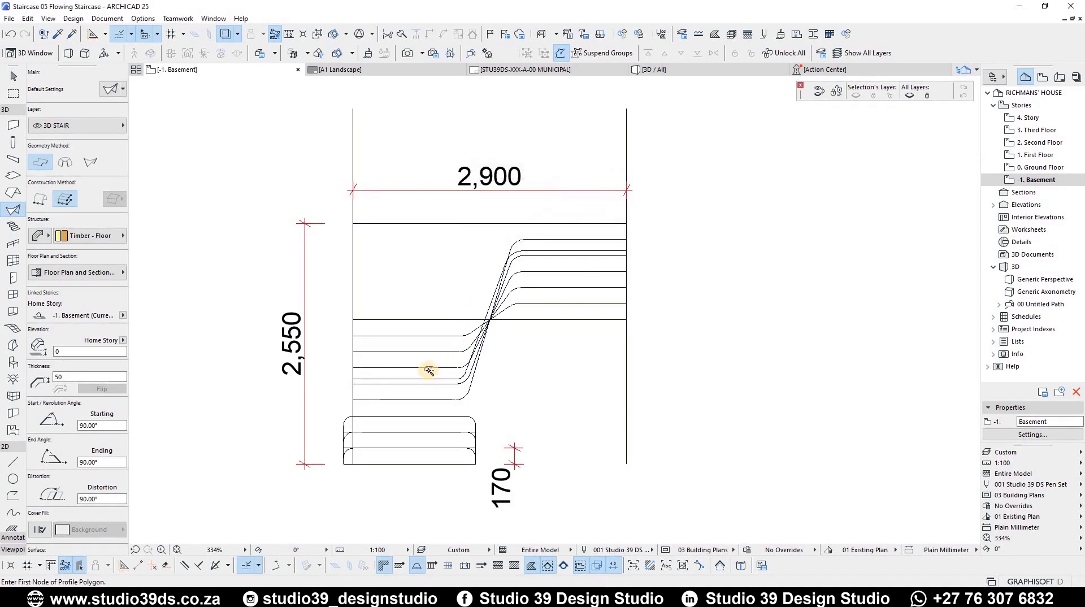
left_click(429, 368)
left_click(576, 230)
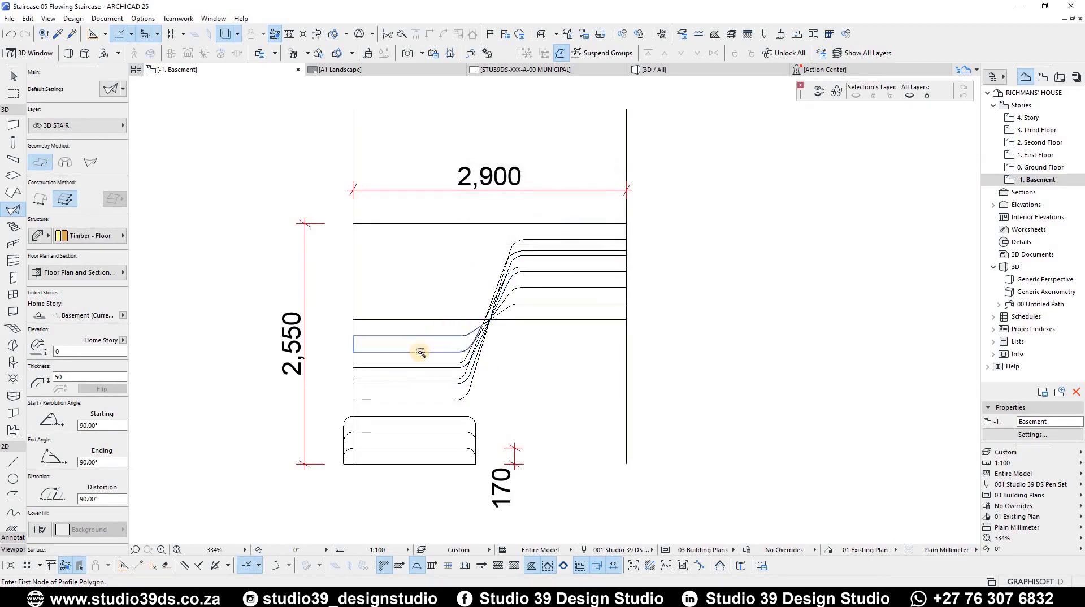
left_click(420, 354)
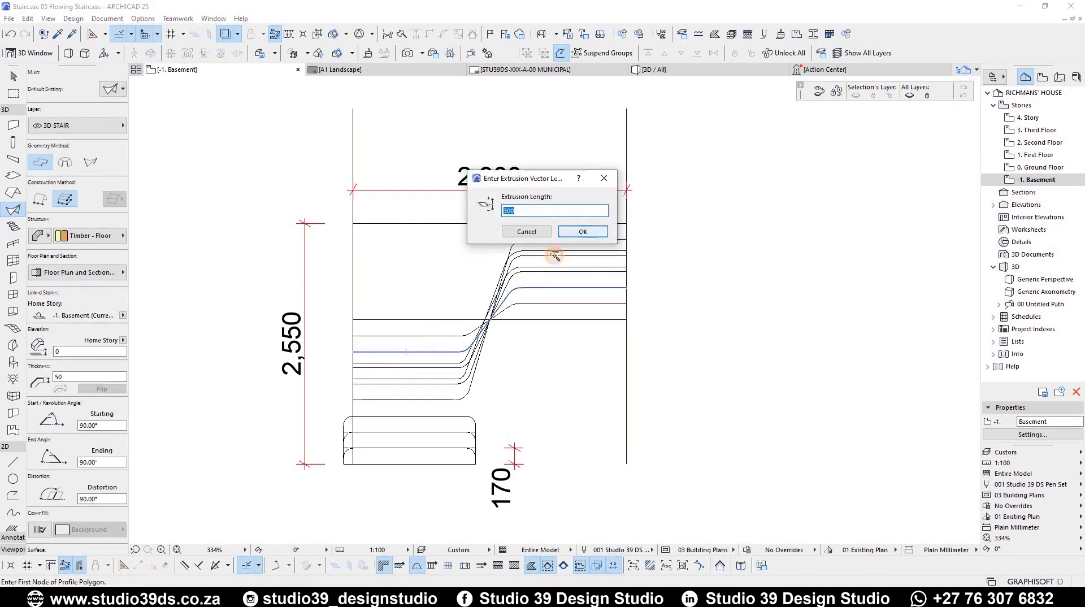
key("Return")
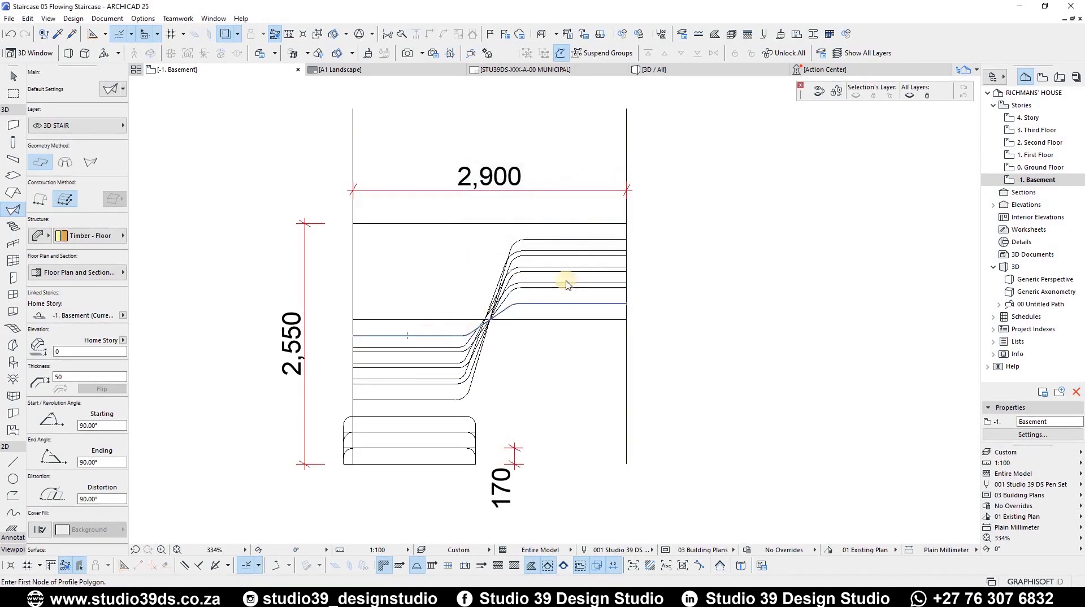
left_click(604, 231)
key("Return")
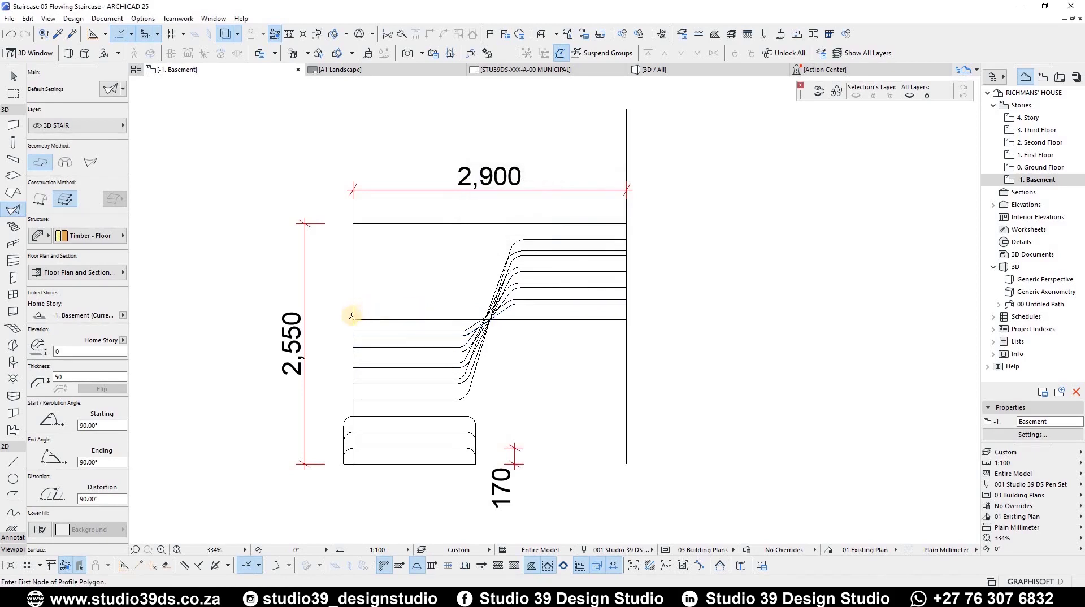
Draw a straight shell along the middle step line between the two side walls and extrude it 300
left_click(353, 320)
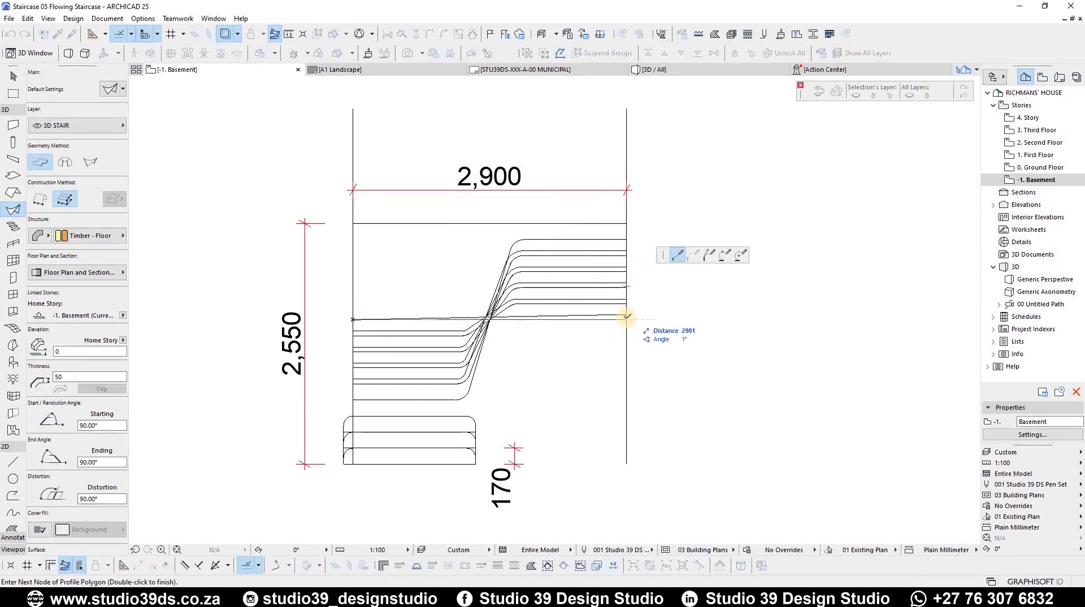
double_click(626, 320)
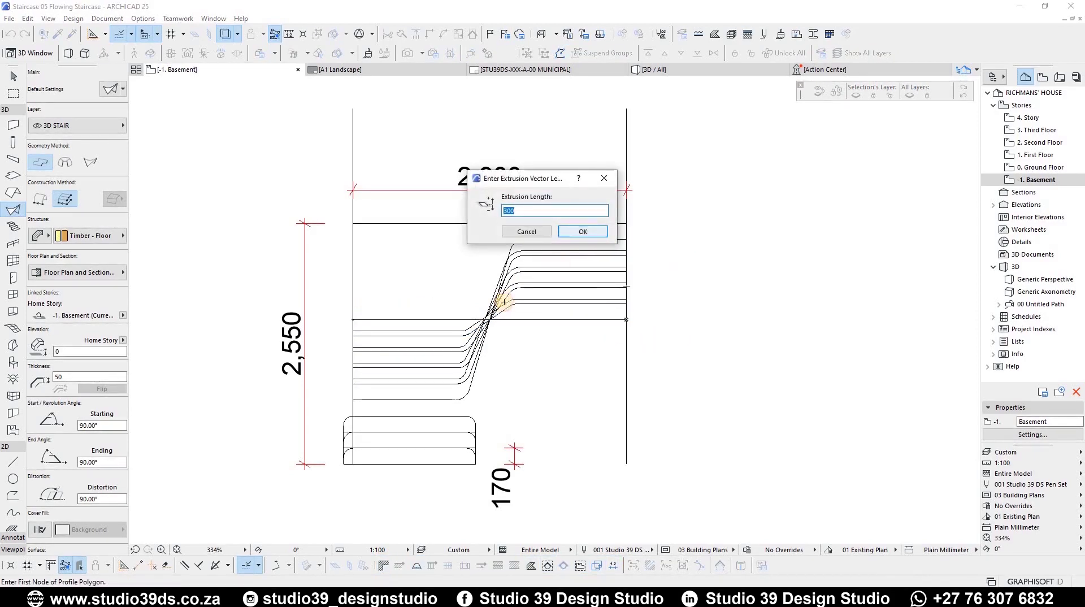
key("Return")
key("Escape")
Select the straight shell and the four flowing shells on the Basement story and flip their thickness below the reference lines
left_click(467, 319)
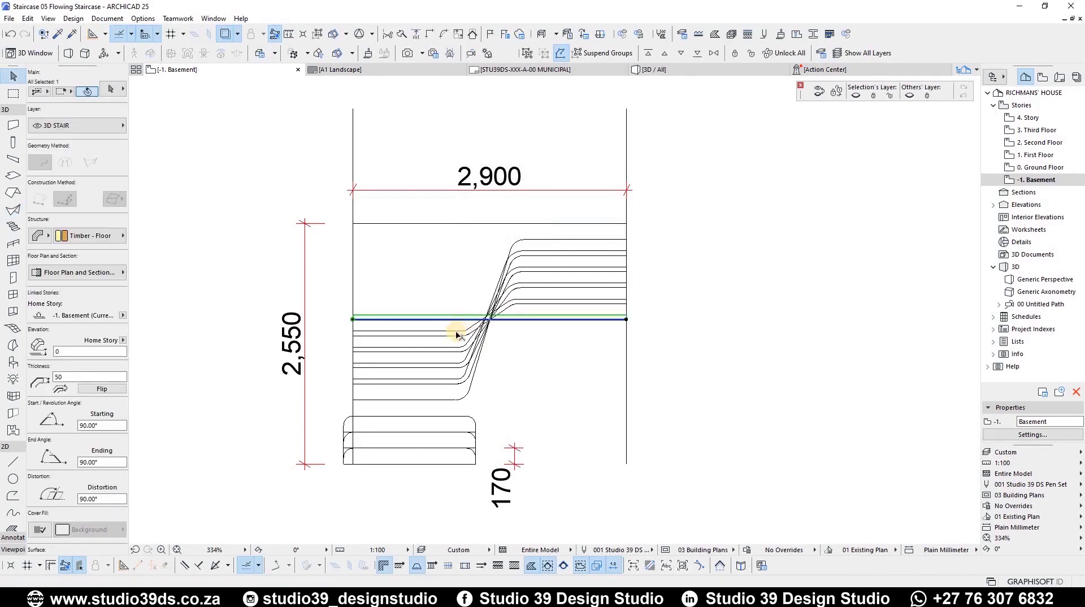
scroll(467, 354, "up", 3)
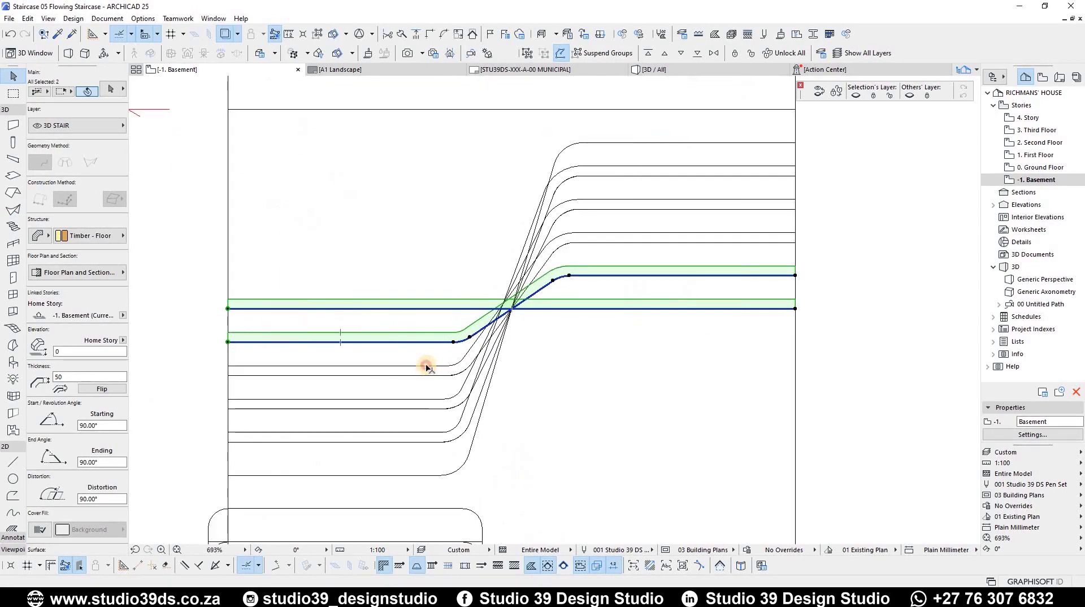
left_click(418, 376, "shift")
left_click(409, 406, "shift")
left_click(408, 432, "shift")
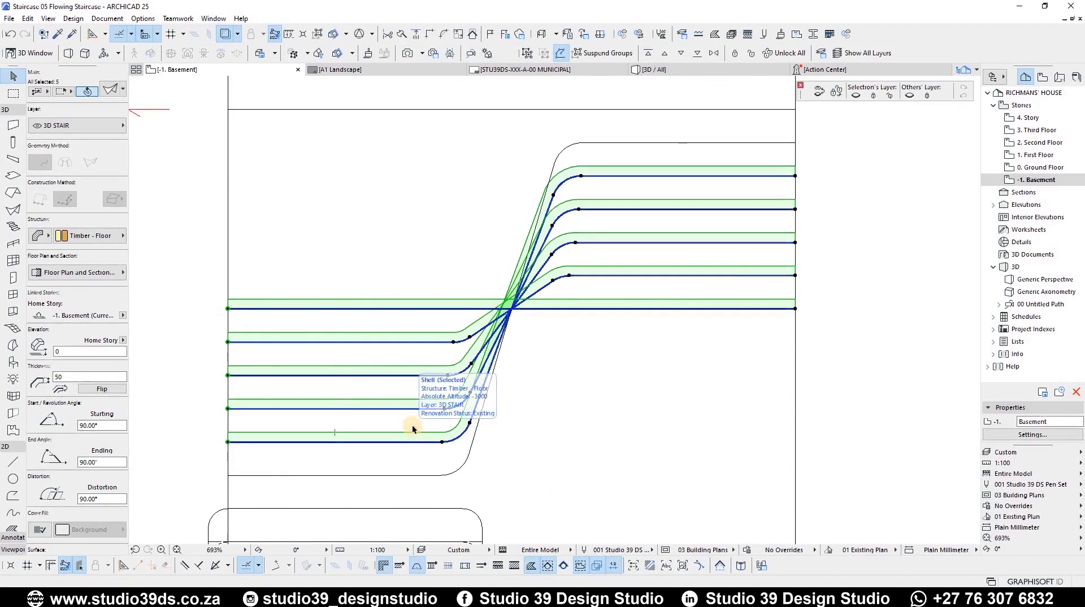
key("f")
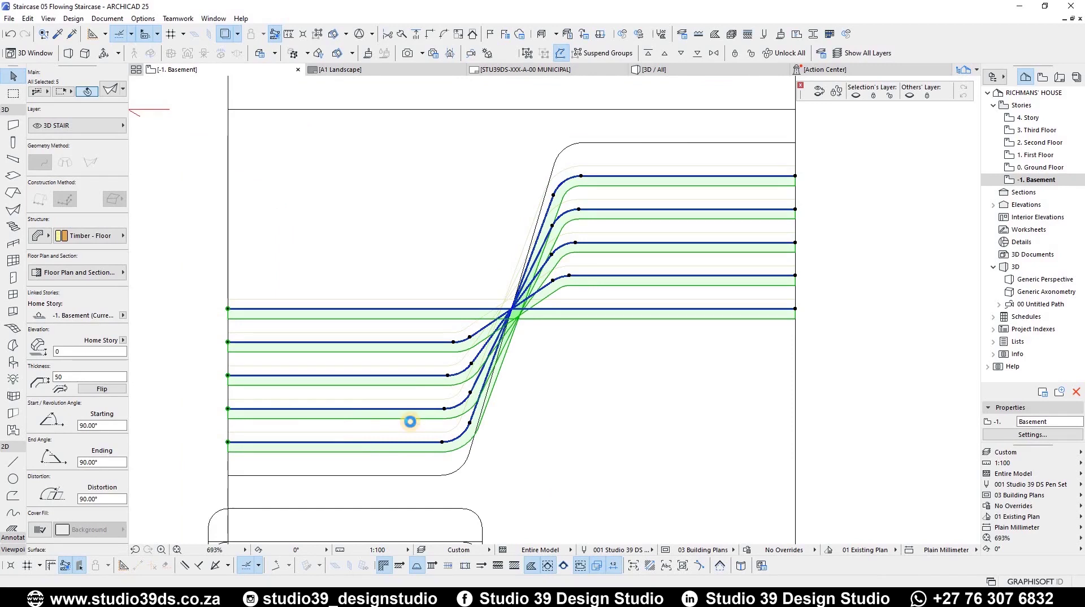
Move the five selected timber shells from the Basement story to the Ground Floor at the same plan position
key("Escape")
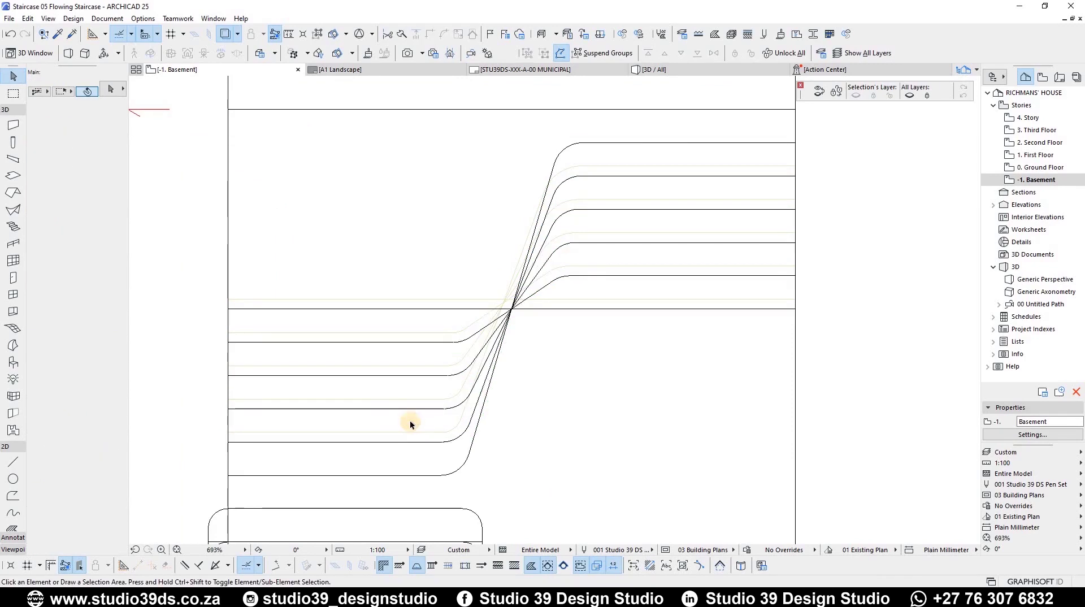
key("ctrl+Up")
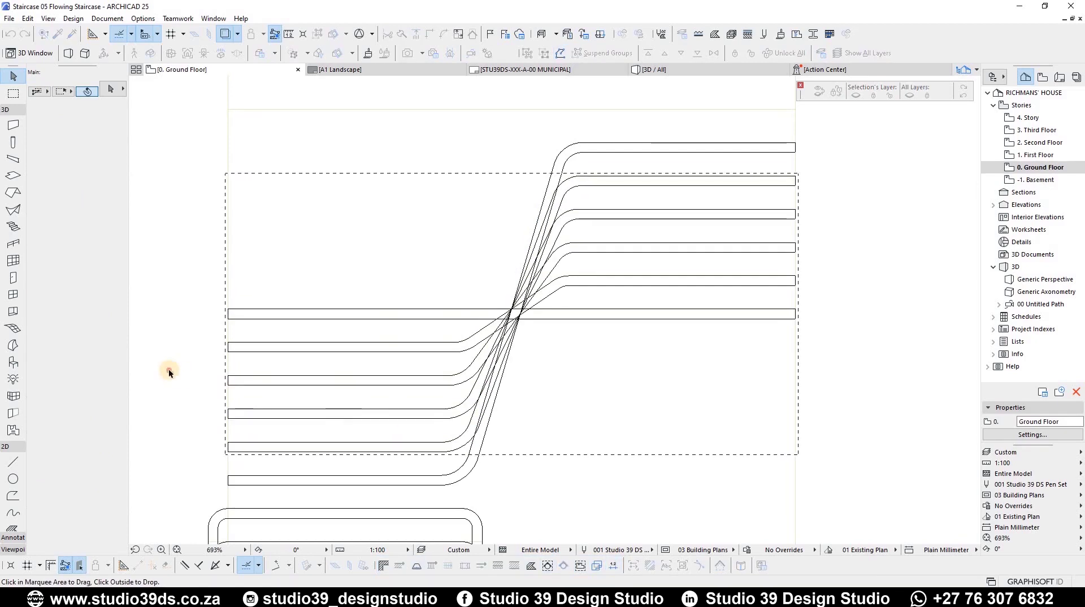
scroll(373, 237, "down", 5)
scroll(458, 309, "down", 1)
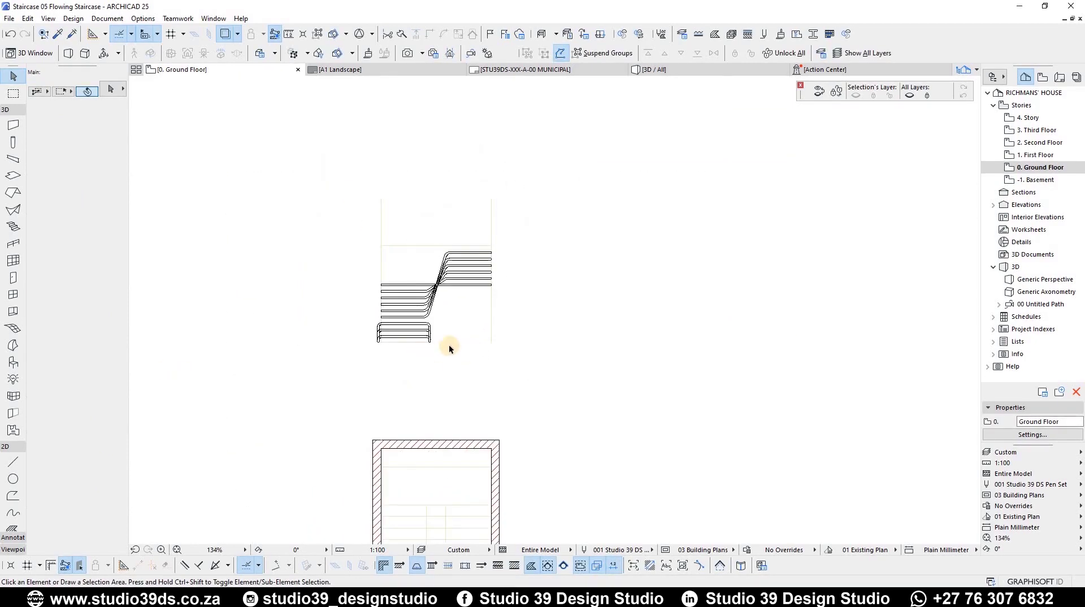
scroll(526, 277, "down", 2)
In the 3D view, override all surfaces of the five brick walls with Stucco - White Rough
key("F3")
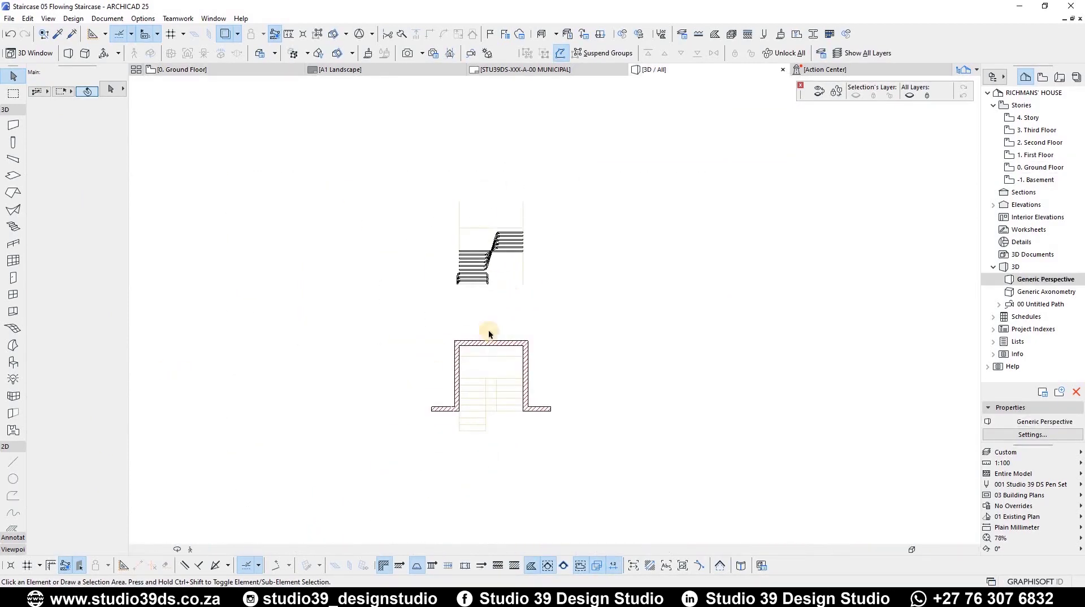
middle_click_drag(364, 465, 623, 397, "shift")
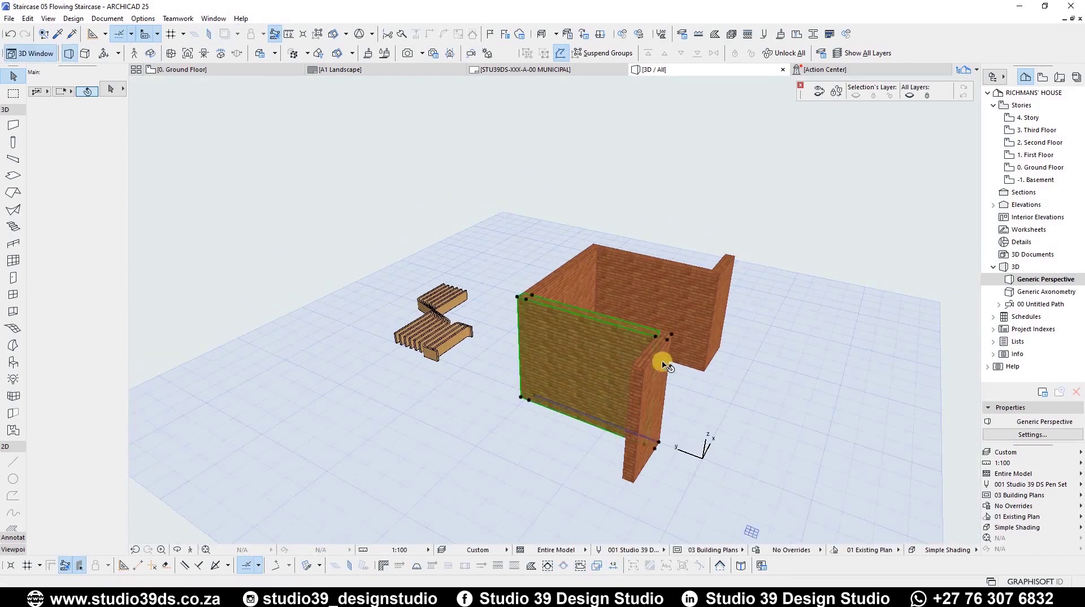
left_click(648, 384)
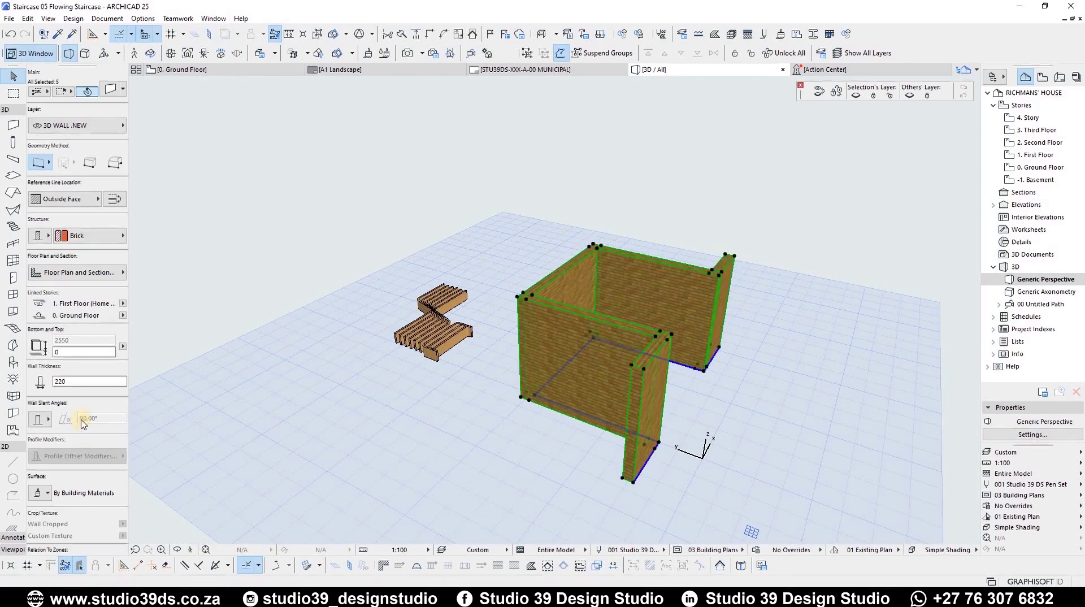
left_click(55, 424)
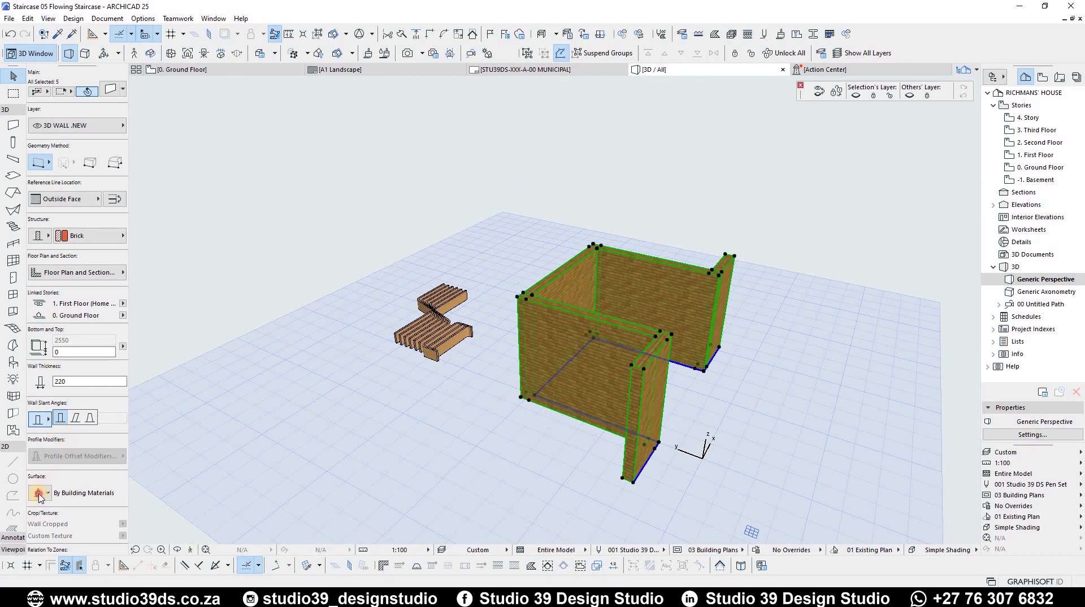
left_click(84, 495)
left_click(42, 522)
left_click(42, 538)
left_click(42, 553)
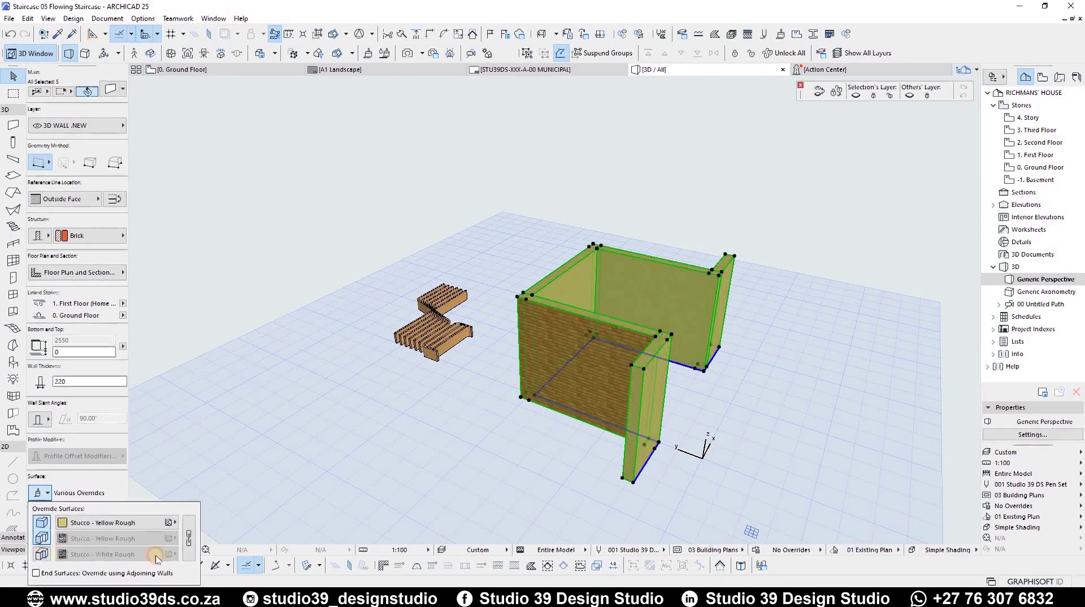
left_click(162, 531)
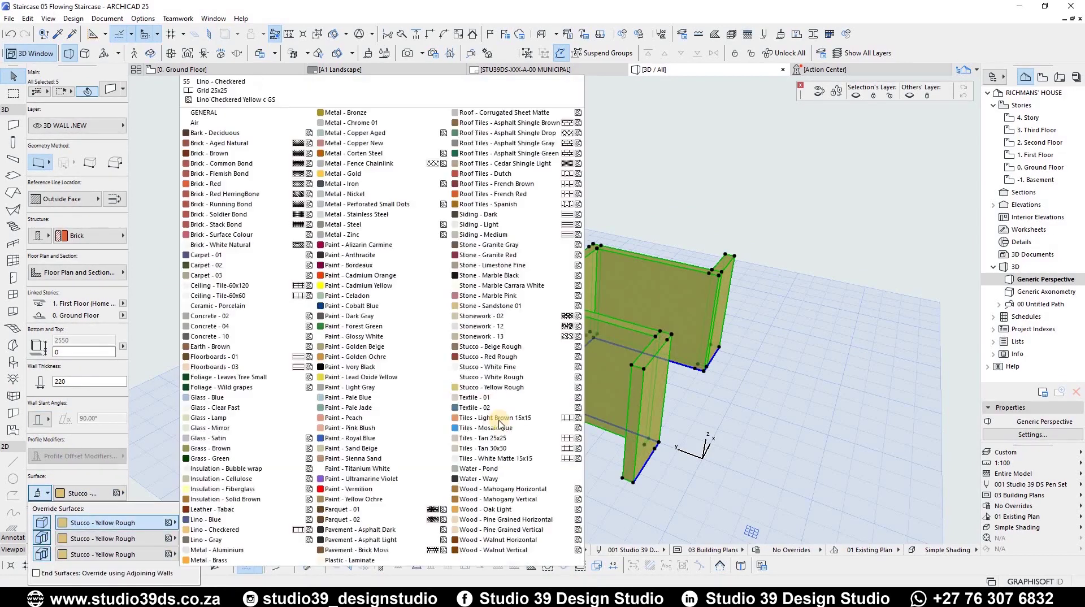
left_click(487, 376)
left_click(379, 274)
Select the nine step shells on the Ground Floor and drag them from the elevation to the first step's front corner on the stair plan
key("F2")
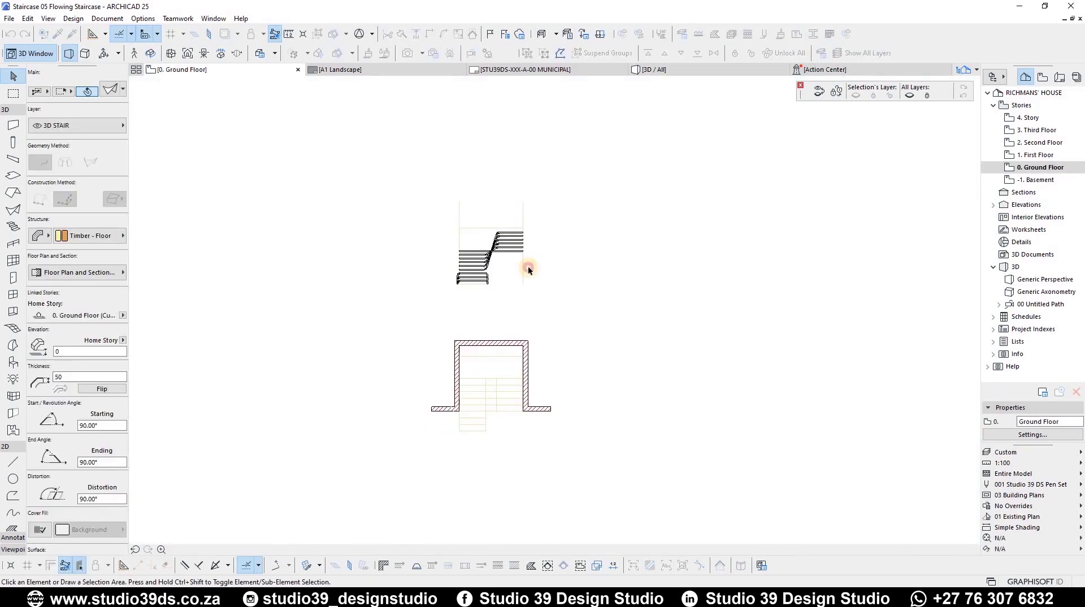
left_click_drag(453, 191, 576, 303)
left_click(361, 156)
left_click(563, 310)
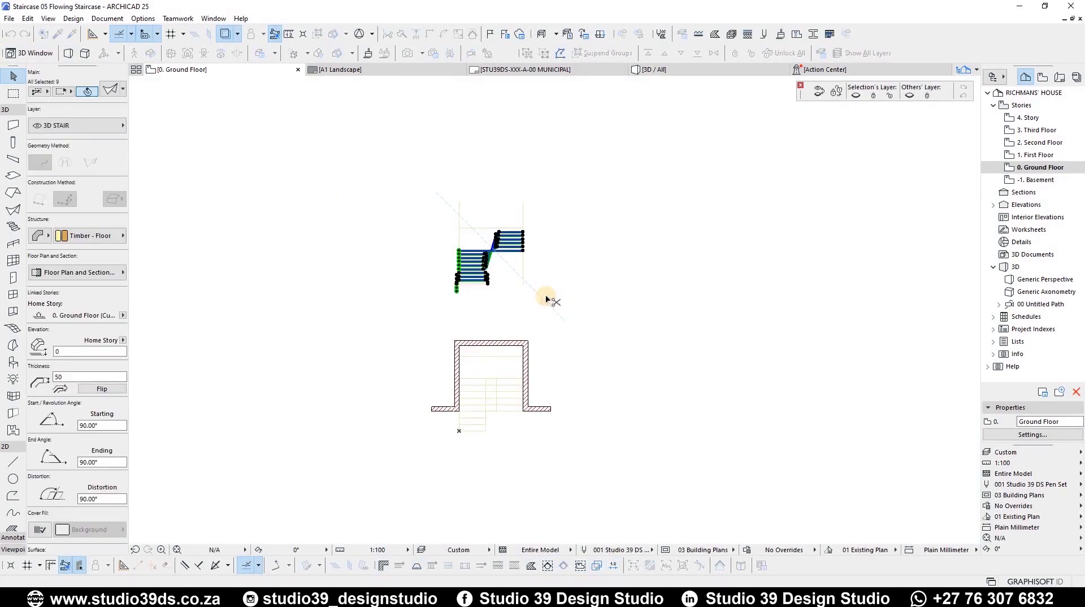
key("ctrl+d")
scroll(419, 270, "up", 6)
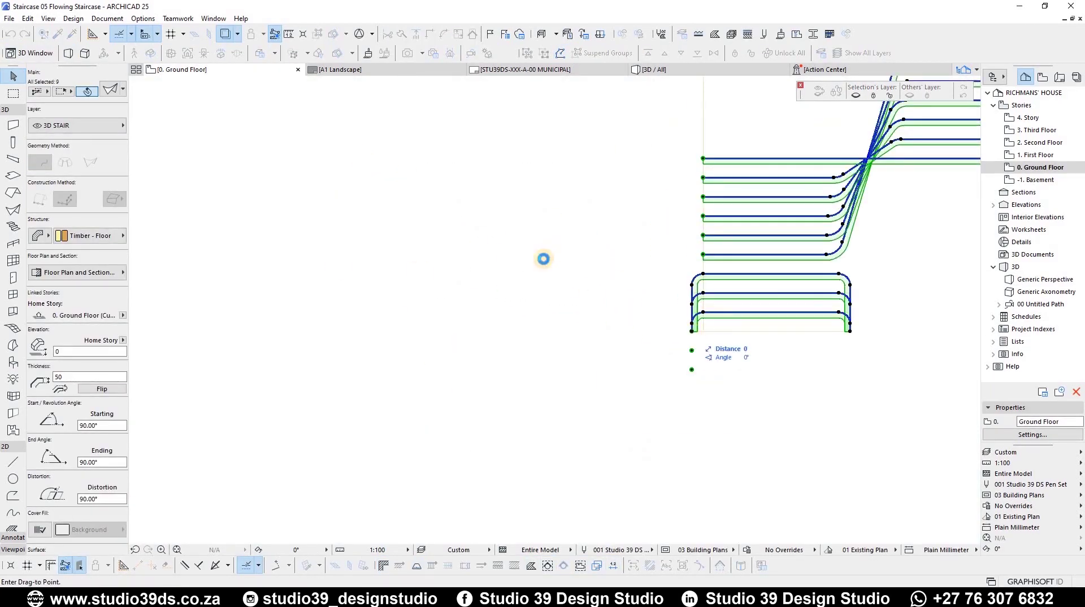
scroll(717, 331, "down", 3)
scroll(603, 362, "up", 4)
left_click(598, 424)
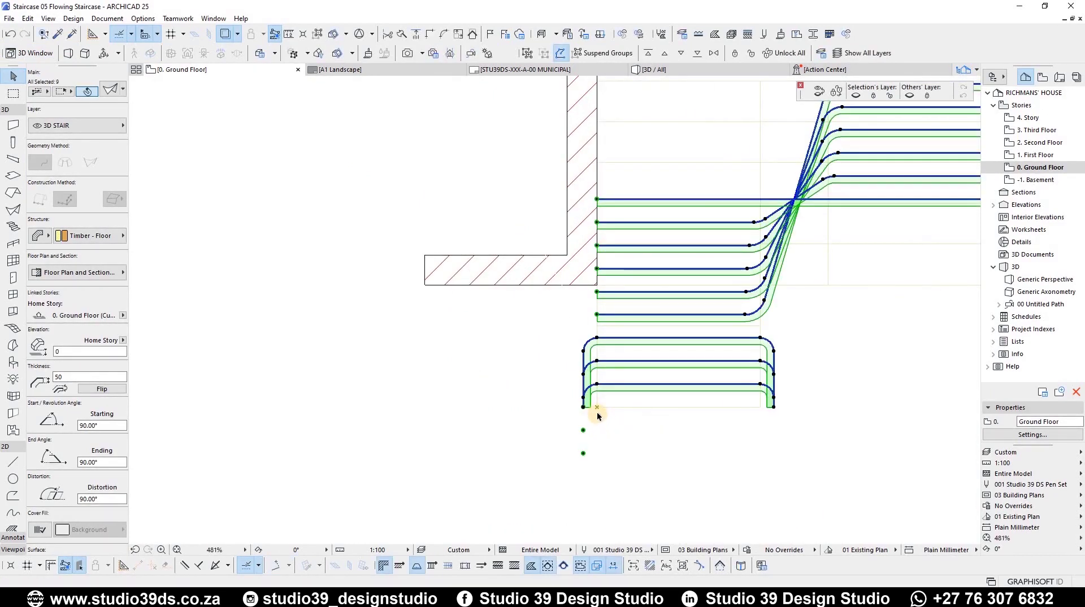
In 3D, rotate the nine shells upright on a vertical plane about the bottom corner of the first step
key("F3")
scroll(640, 443, "up", 4)
middle_click_drag(669, 428, 673, 397, "shift")
key("ctrl+e")
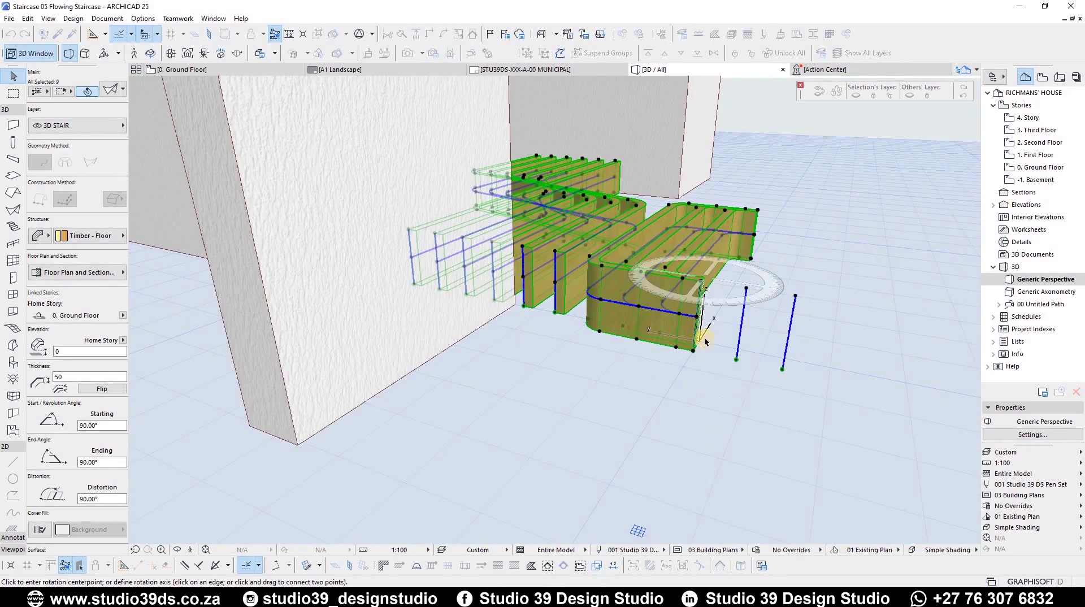
left_click(694, 351)
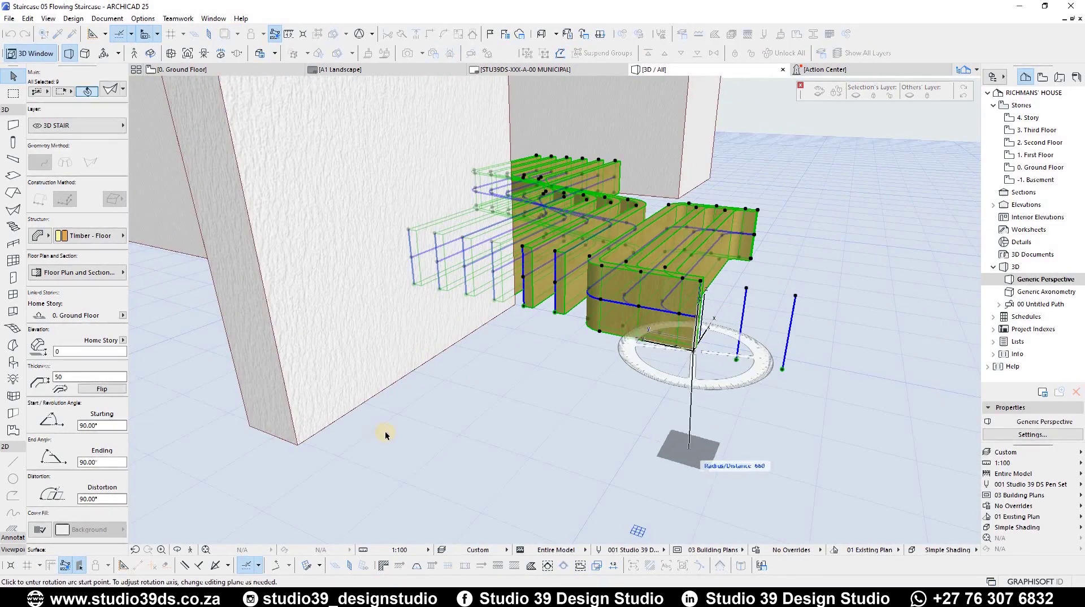
left_click(350, 566)
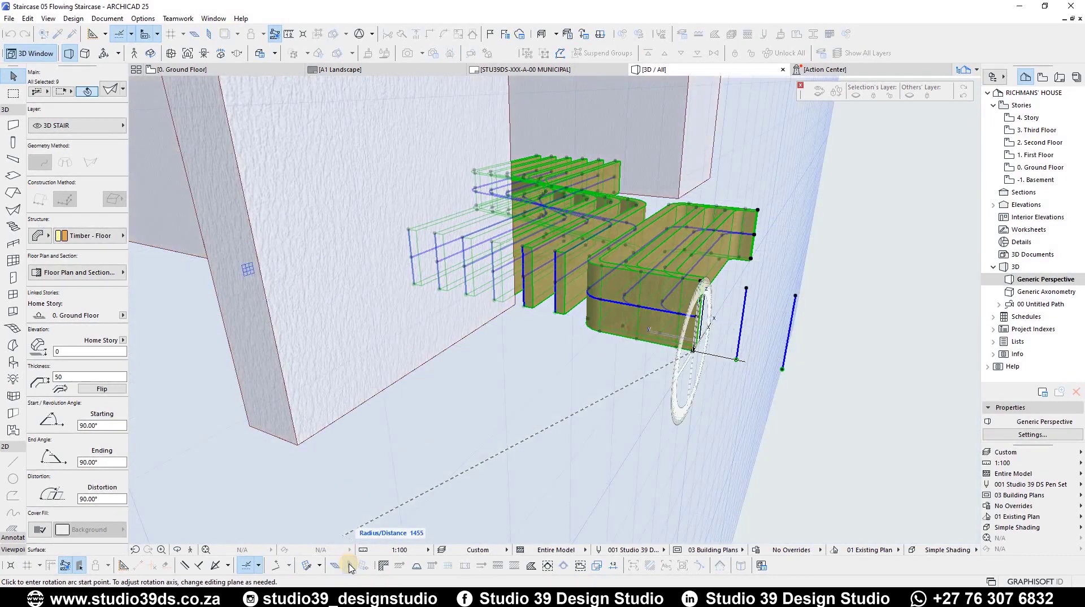
left_click(350, 566)
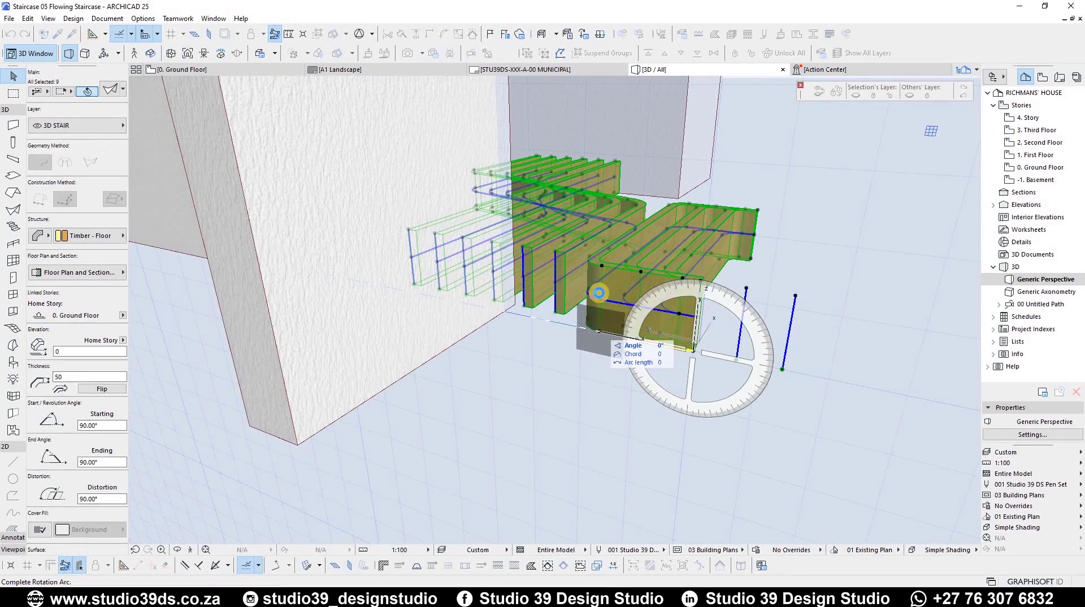
left_click(722, 121)
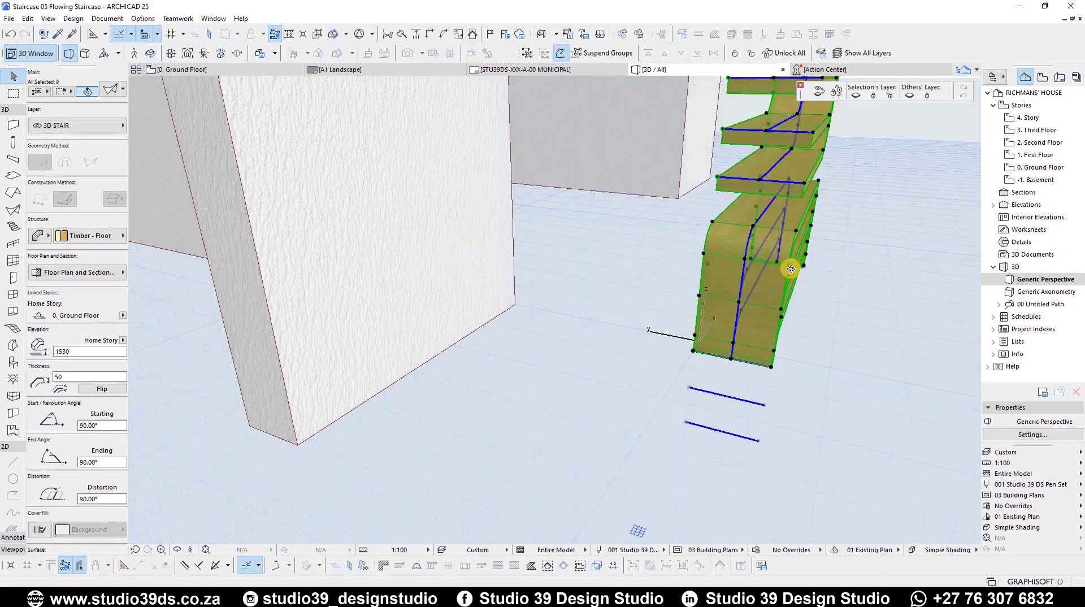
Leave the first and second steps in place in turn, dragging the remaining shells back one tread depth each time
middle_click_drag(774, 242, 706, 305, "shift")
left_click(705, 304, "shift")
key("ctrl+d")
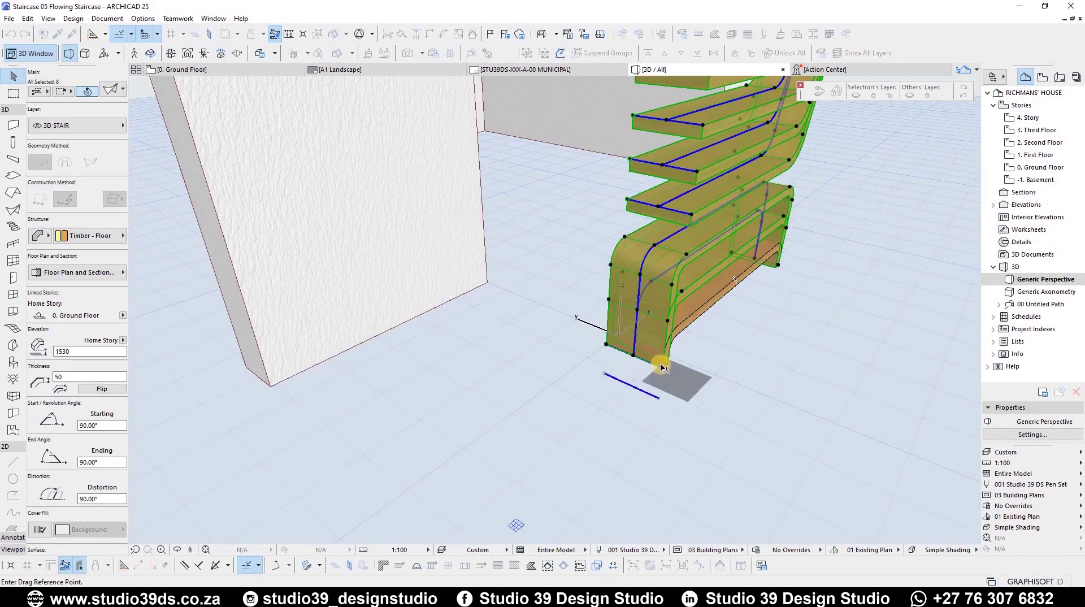
left_click(606, 344)
left_click(607, 345)
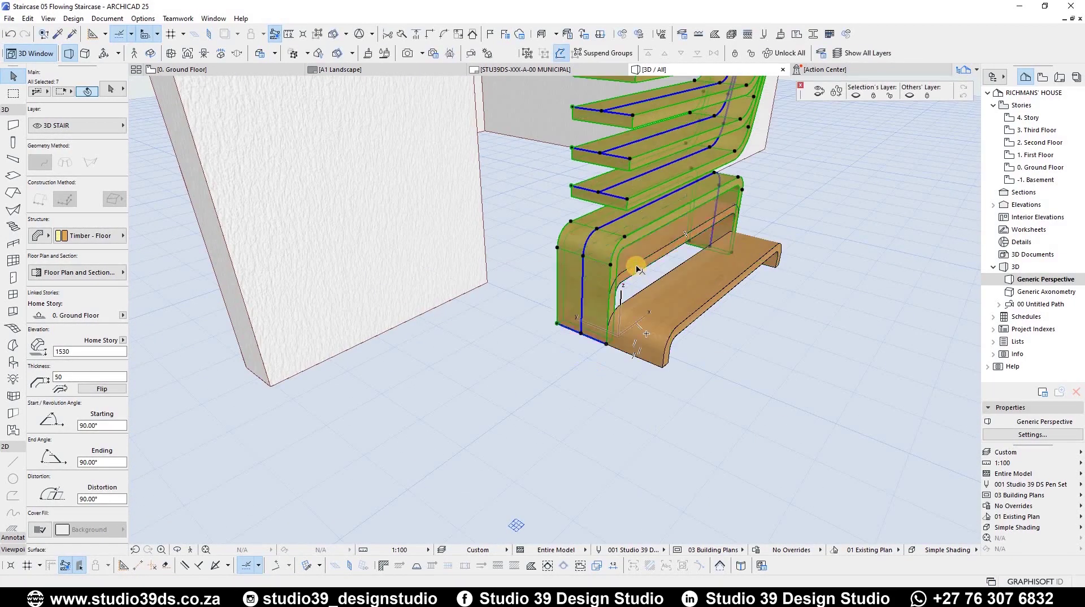
key("ctrl+d")
left_click(555, 328)
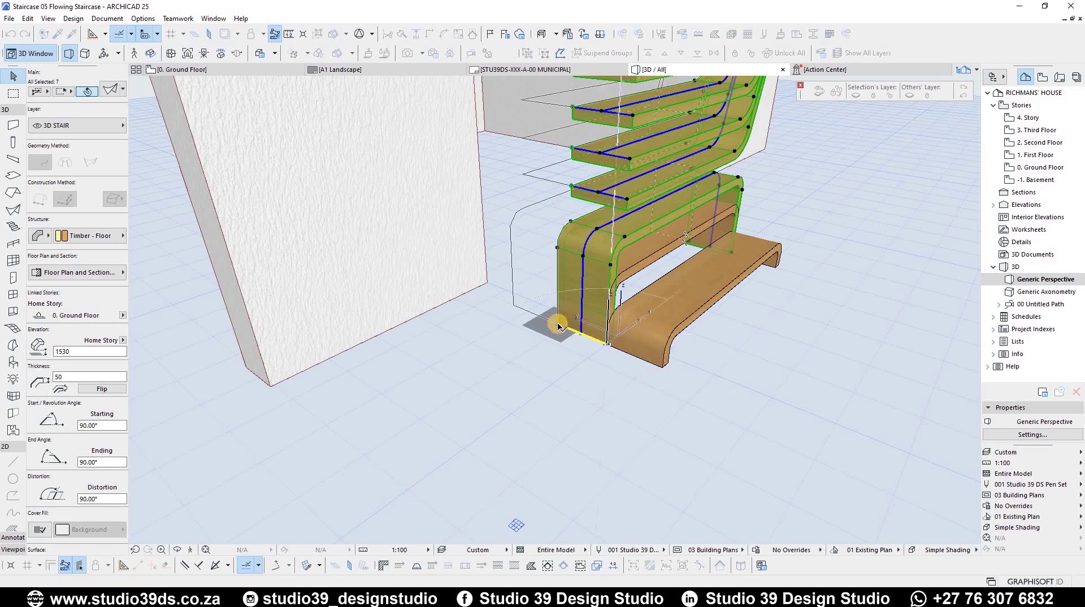
Deselect the third and fourth steps in turn and drag the remaining upper shells back one tread depth each time
left_click(601, 209, "shift")
middle_click_drag(600, 209, 684, 324)
key("ctrl+d")
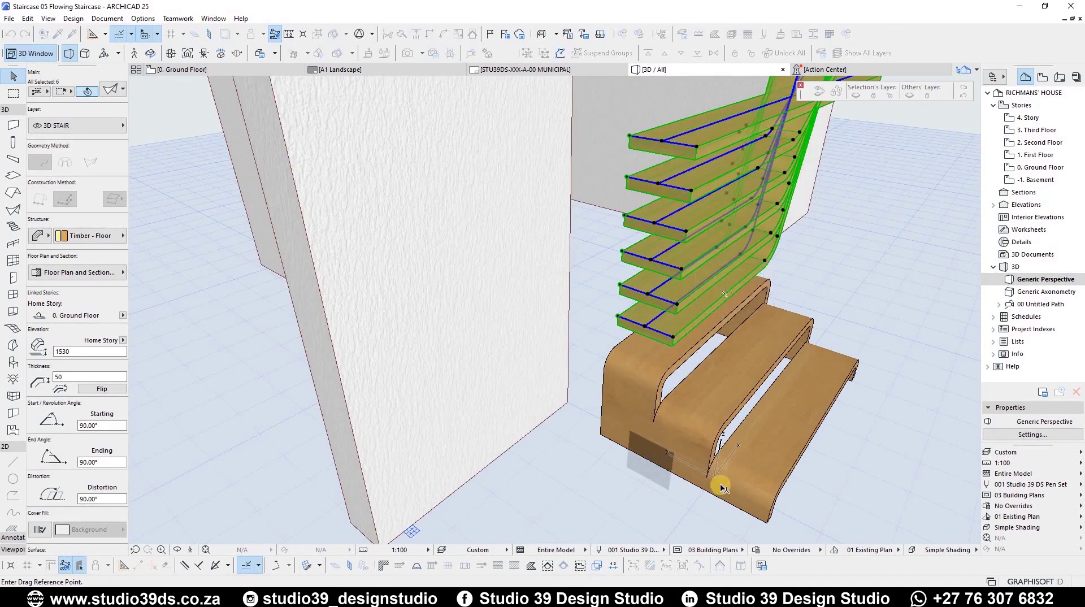
left_click(673, 337)
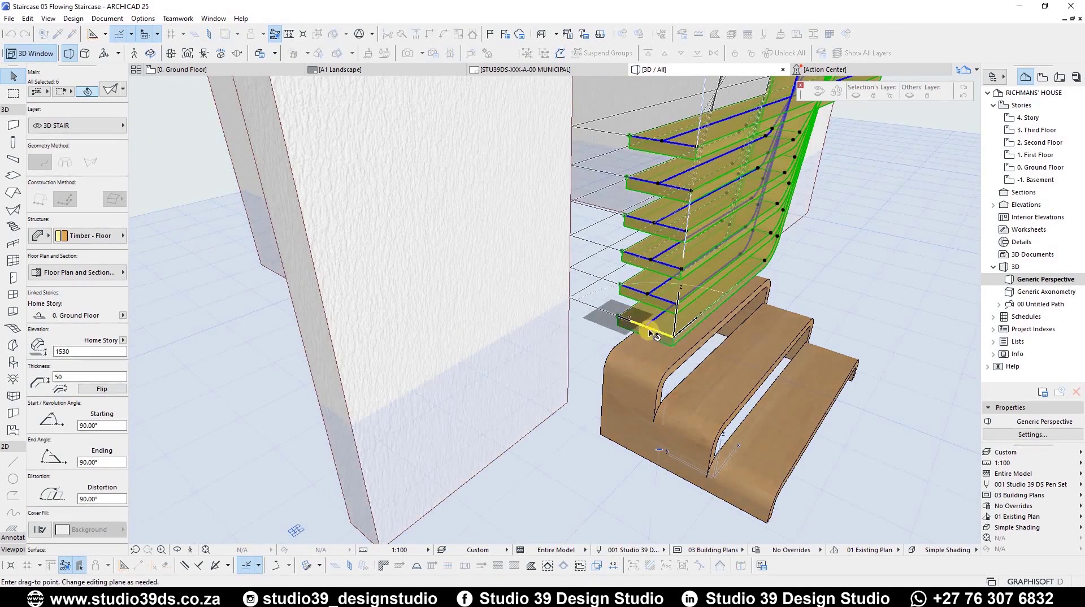
left_click(617, 316)
middle_click_drag(617, 316, 611, 435)
left_click(605, 434, "shift")
key("ctrl+d")
left_click(611, 403)
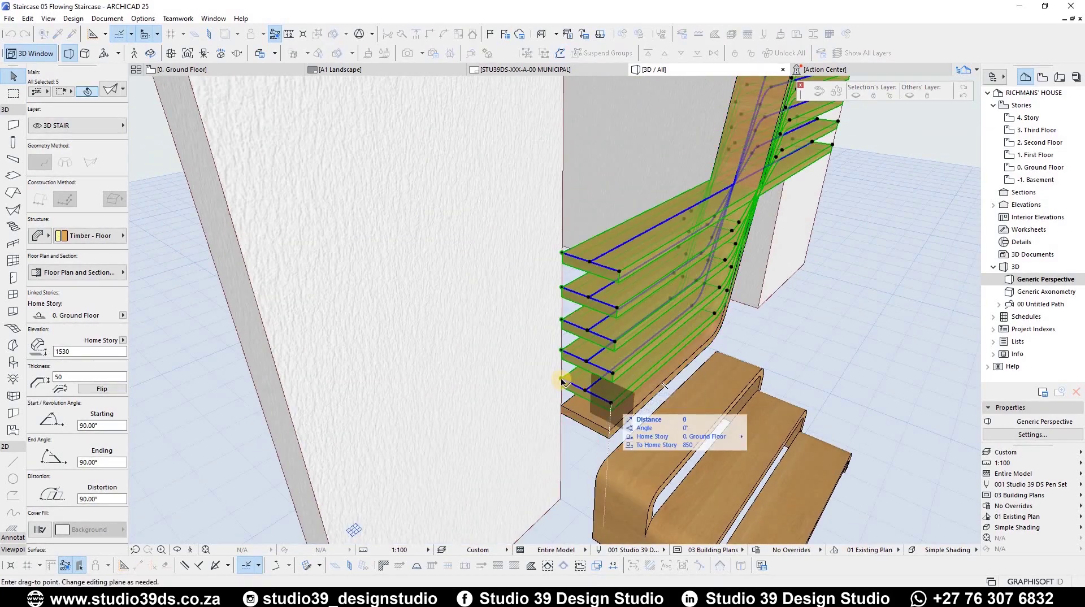
left_click(561, 379)
Stagger the remaining flowing steps by deselecting the lowest shell and dragging the others back one tread depth, repeating up to the top shell
left_click(577, 375, "shift")
key("ctrl+d")
left_click(562, 349)
left_click(513, 331)
left_click(514, 332, "shift")
key("ctrl+d")
left_click(515, 301)
left_click(473, 285)
left_click(473, 288, "shift")
key("ctrl+d")
left_click(472, 253)
left_click(434, 239)
left_click(452, 241, "shift")
key("ctrl+d")
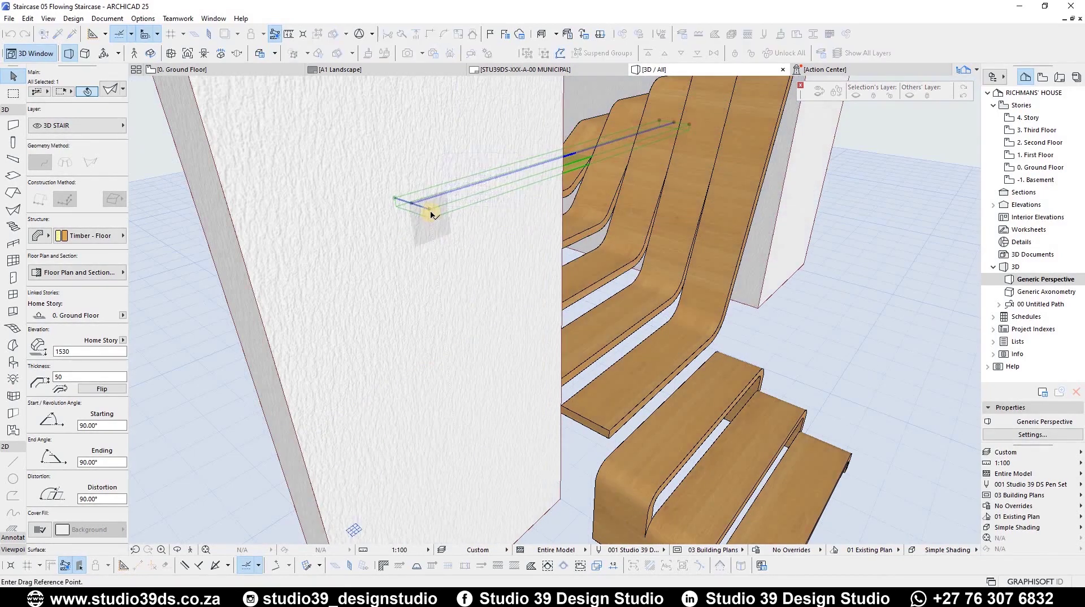
left_click(429, 210)
left_click(396, 201)
Select all nine shells and drag them in the Ground Floor plan to line up with the reference stair's first step
key("ctrl+a")
key("F2")
scroll(280, 317, "down", 2)
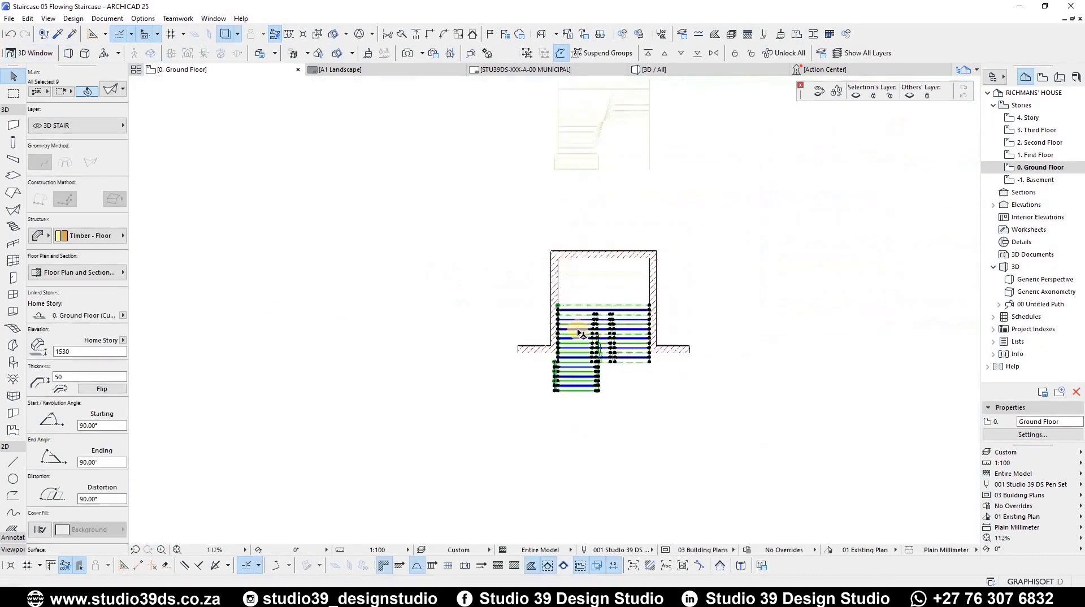
key("ctrl+d")
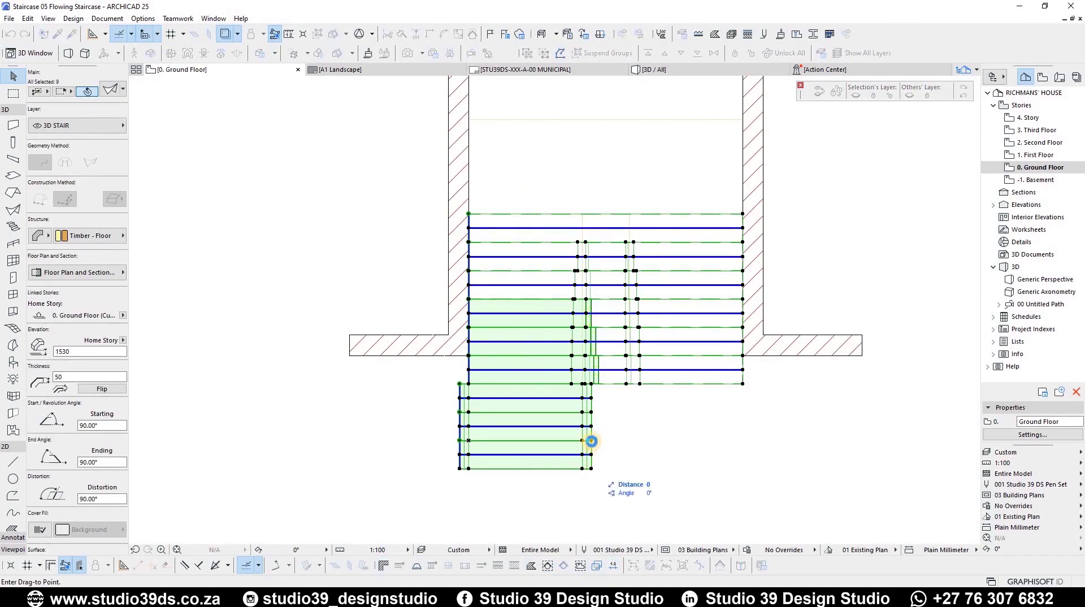
left_click(604, 484)
key("Escape")
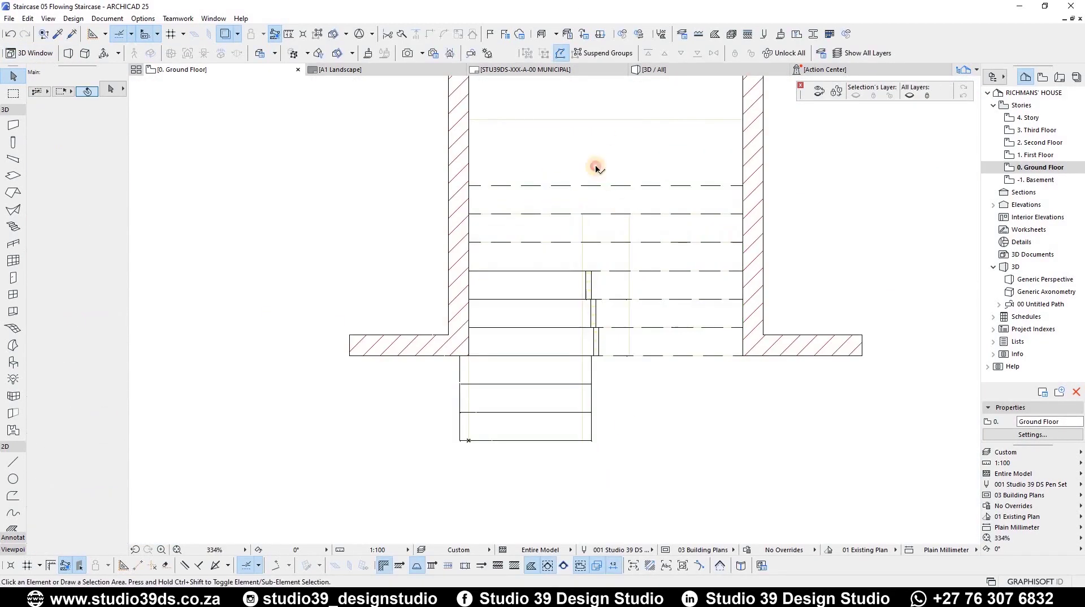
Stretch the top straight shell back to the reference landing line between the side walls and check it in 3D
left_click(743, 186)
left_click(678, 256)
scroll(735, 134, "up", 1)
middle_click_drag(736, 134, 733, 229)
left_click(737, 216)
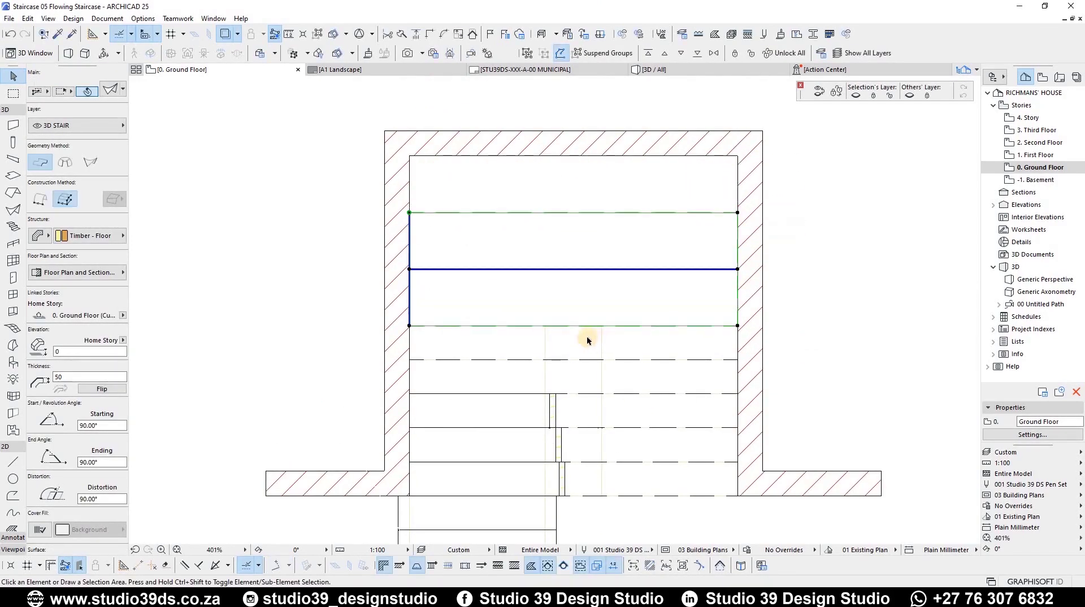
key("Escape")
key("F3")
middle_click_drag(444, 234, 521, 330, "shift")
Draw a rectangular structural concrete slab enclosing the walls and staircase on the Ground Floor
key("F2")
scroll(477, 269, "down", 4)
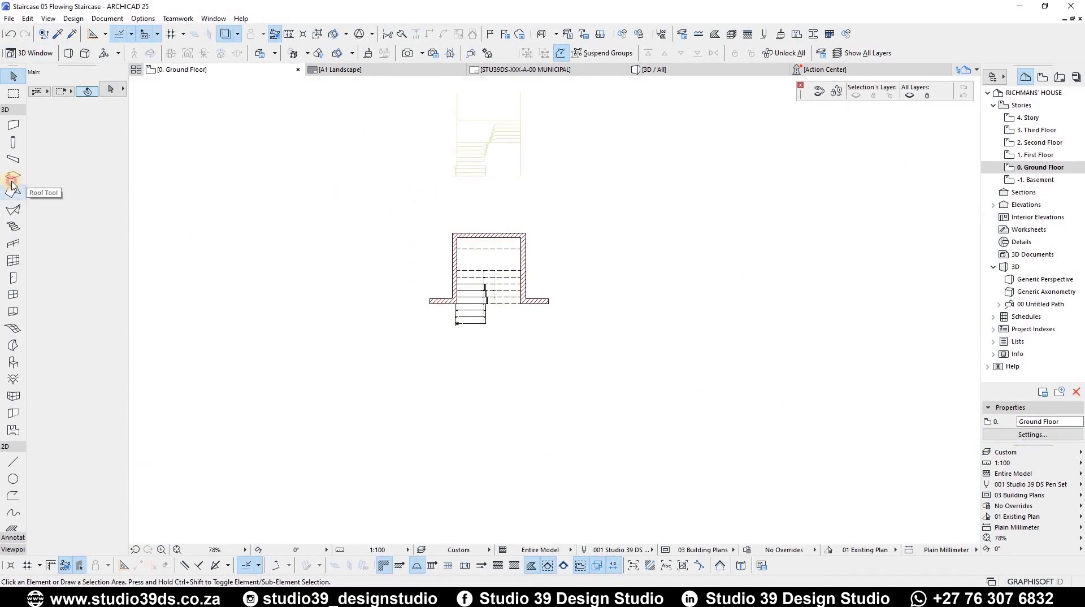
left_click(13, 175)
left_click(575, 209)
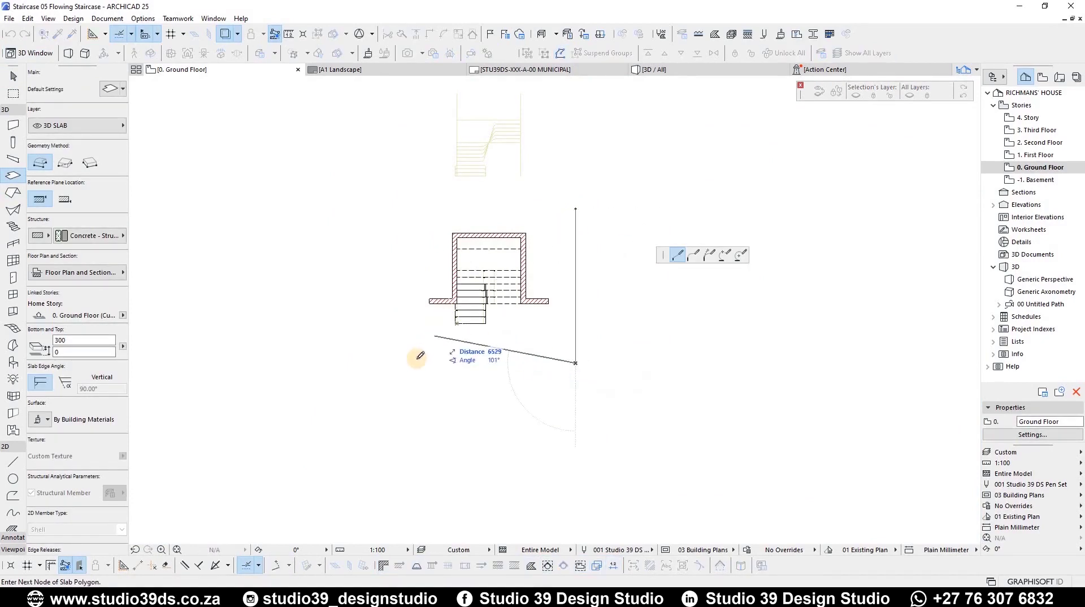
left_click(65, 163)
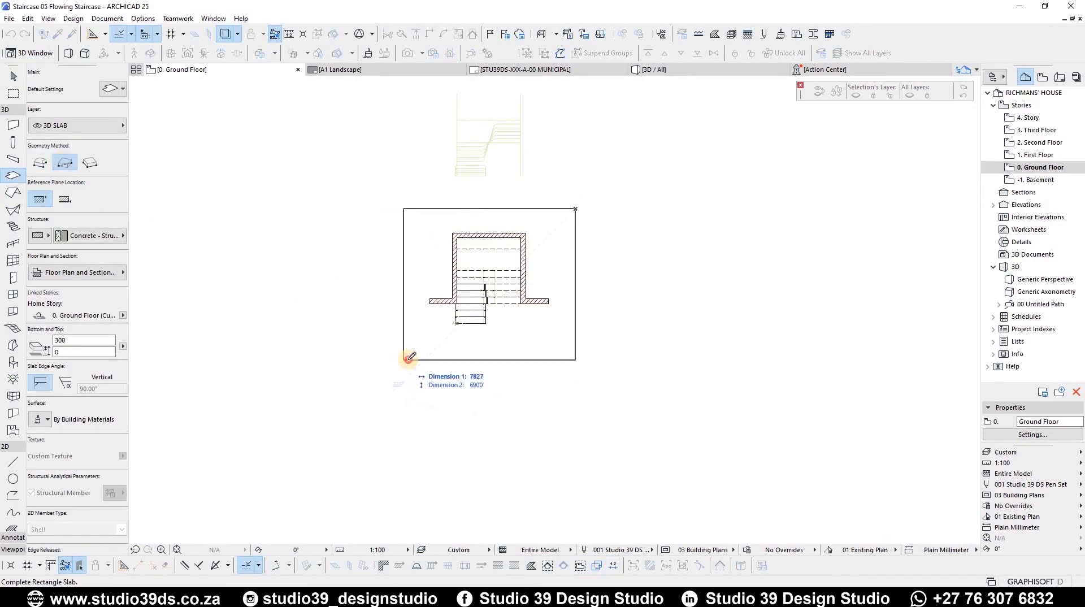
left_click(408, 359)
key("Escape")
Set the slab's thickness to 200 and paste it onto the First Floor story at the same position
left_click(576, 361)
left_click_drag(85, 339, 0, 314)
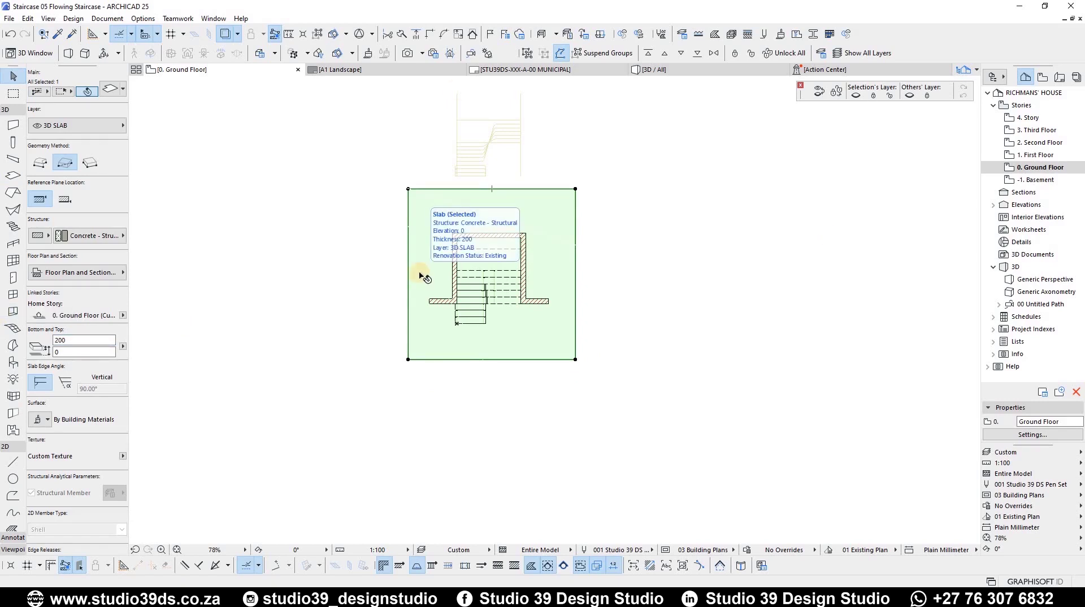
key("ctrl+Up")
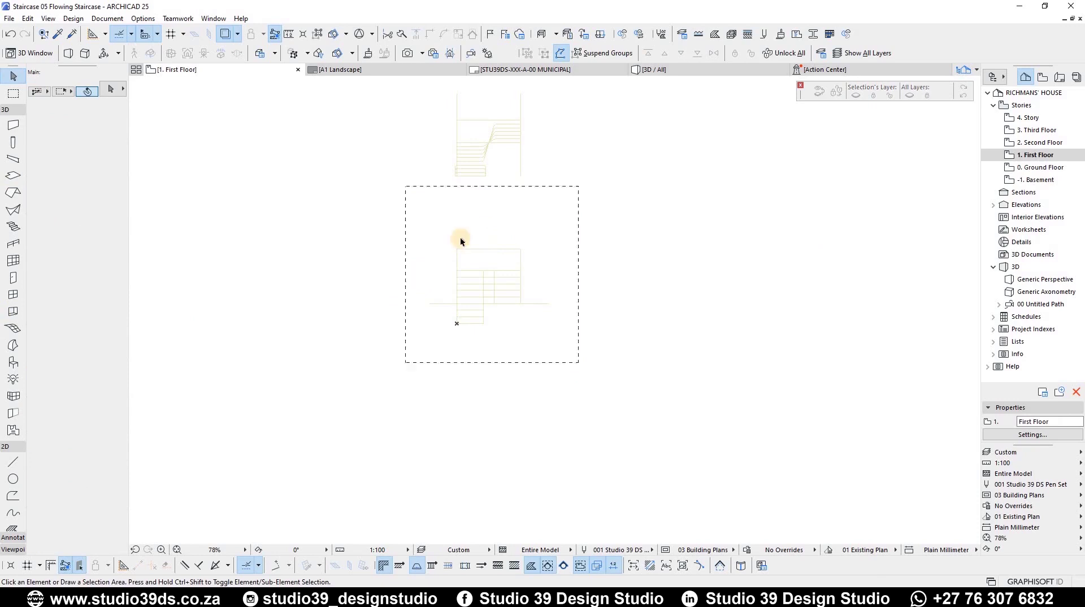
left_click(497, 248)
scroll(488, 295, "up", 4)
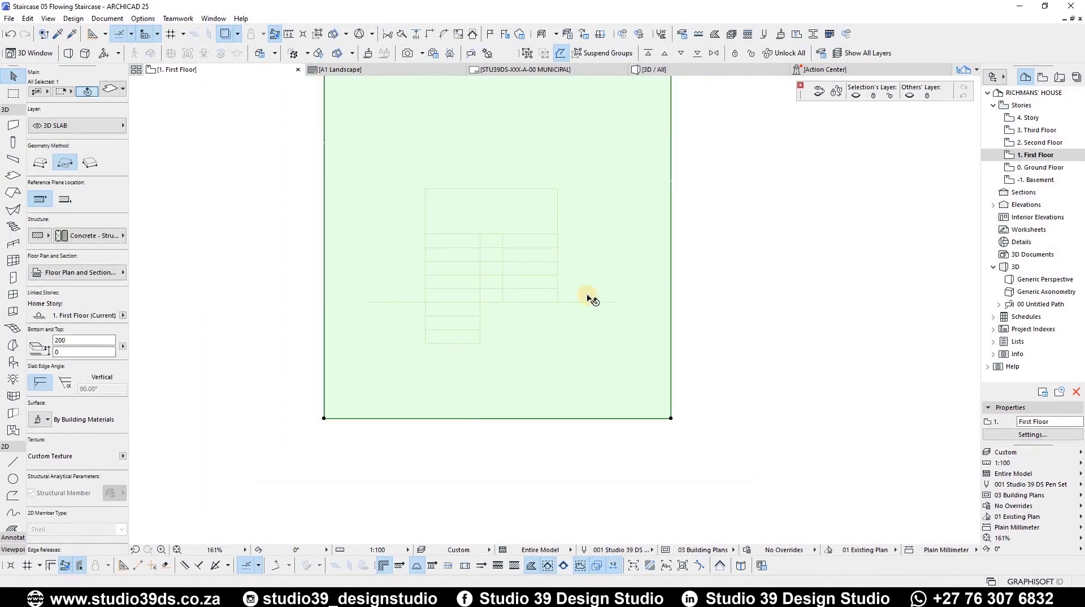
Show the Ground Floor as trace reference and cut a stair opening in the First Floor slab along the stairwell walls' outer outline
scroll(661, 349, "down", 2)
right_click(1056, 170)
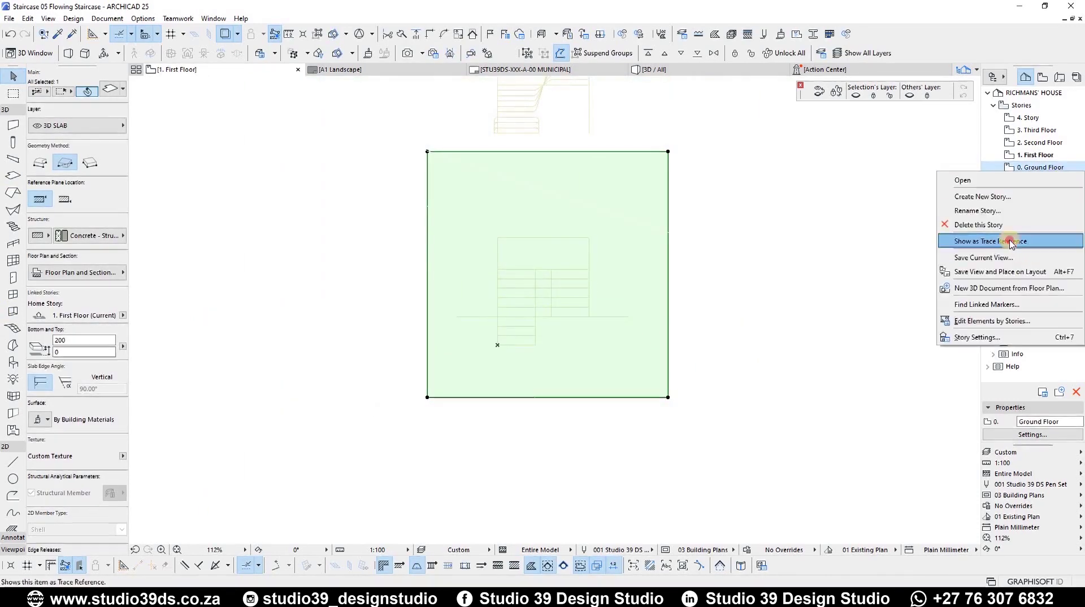
left_click(1008, 241)
scroll(678, 351, "up", 3)
left_click(721, 461)
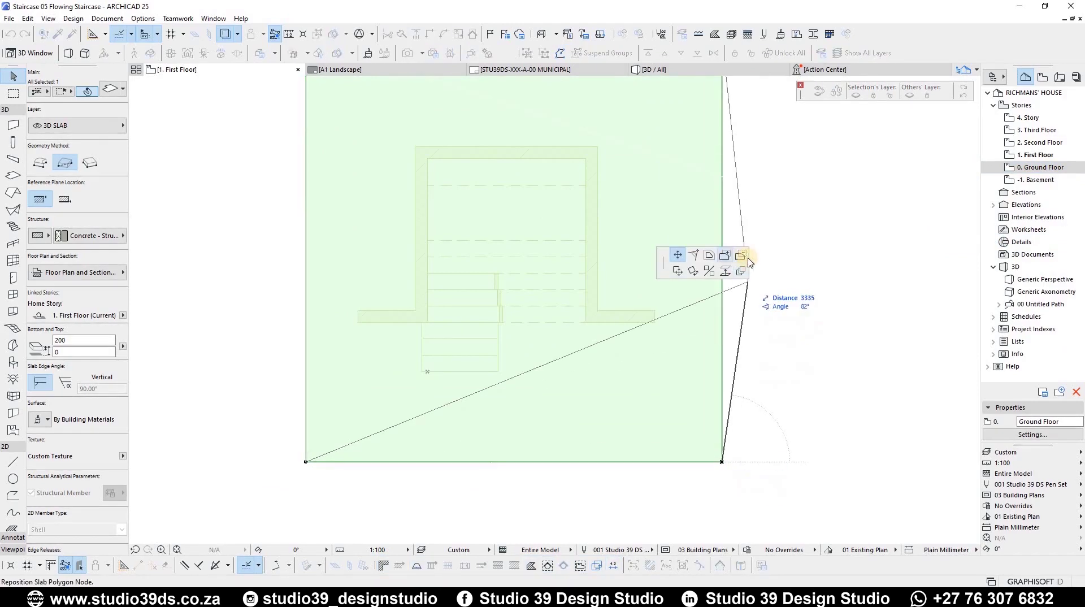
left_click(415, 321)
key("Escape")
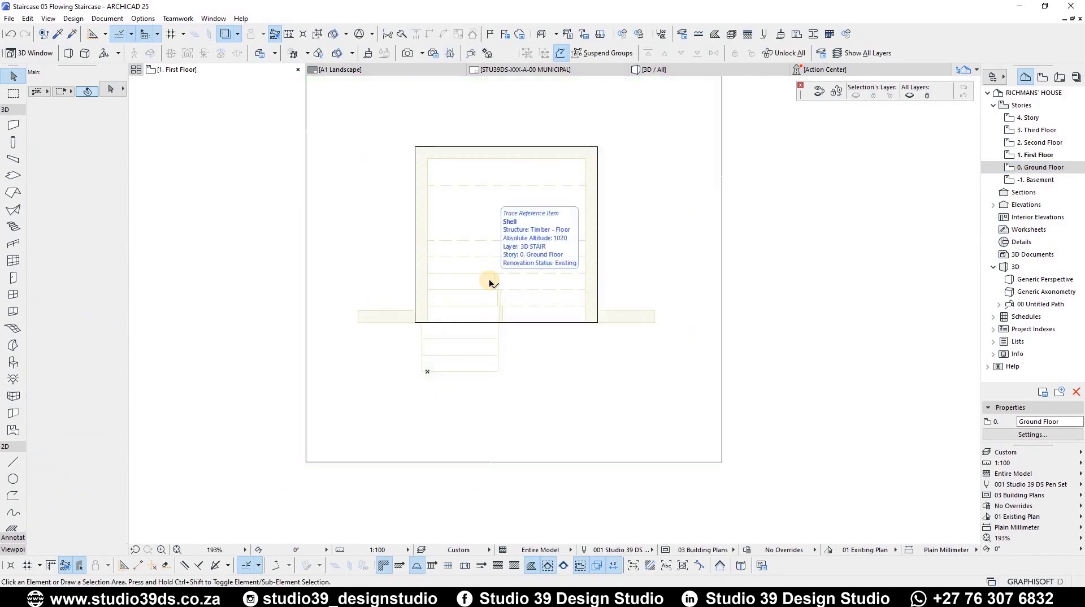
Select the three stairwell walls in 3D and link their tops to the Second Floor story
key("F3")
left_click(558, 244, "shift")
left_click(600, 239, "shift")
left_click(815, 249, "shift")
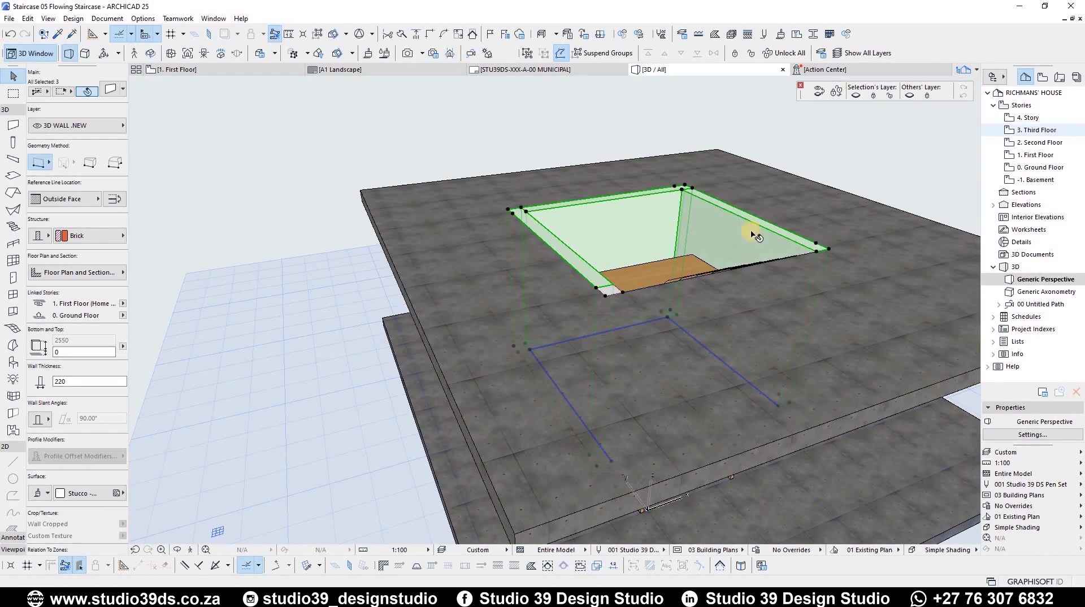
key("ctrl+t")
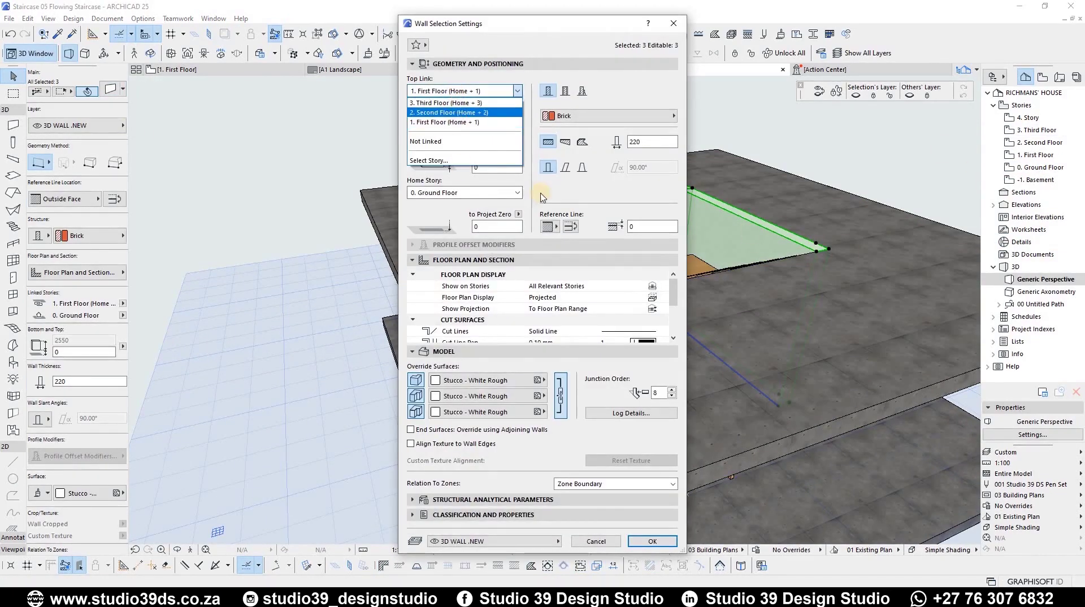
left_click(664, 544)
key("Escape")
Duplicate the Ground Floor slab onto the 2. Second Floor home story above the stairwell walls, keeping the original slab in place
scroll(578, 473, "down", 2)
middle_click_drag(704, 441, 713, 317, "shift")
left_click(746, 438)
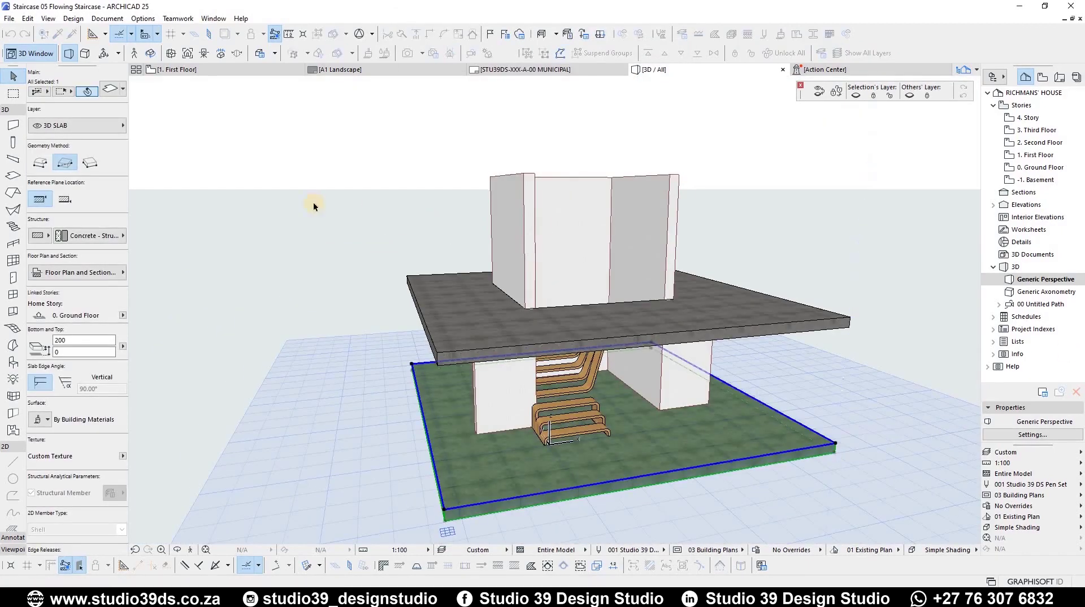
key("ctrl+t")
left_click(447, 170)
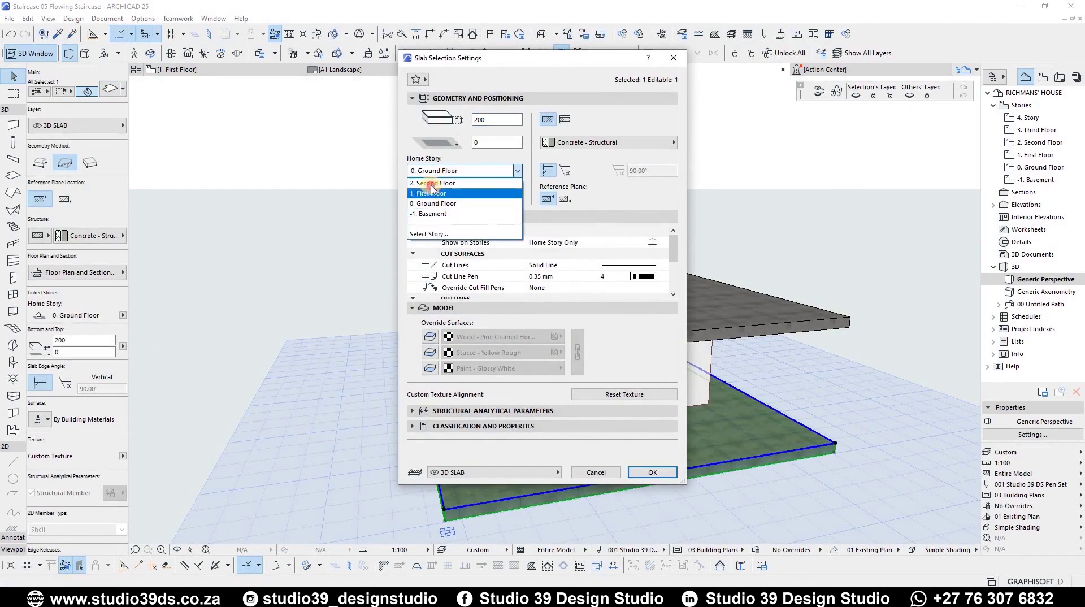
left_click(432, 186)
left_click(663, 472)
key("Escape")
Inspect the stacked slabs, stairwell walls and staircase in 3D from several angles
scroll(593, 288, "up", 2)
middle_click_drag(618, 264, 583, 217, "shift")
scroll(599, 412, "down", 2)
scroll(522, 395, "up", 4)
scroll(481, 406, "down", 2)
scroll(475, 405, "down", 3)
middle_click_drag(474, 404, 555, 443, "shift")
scroll(392, 376, "up", 2)
Override the surfaces of all three slabs with Tiles - Tan 30x30 on top and edges and Stucco - White Fine underneath
left_click(555, 443)
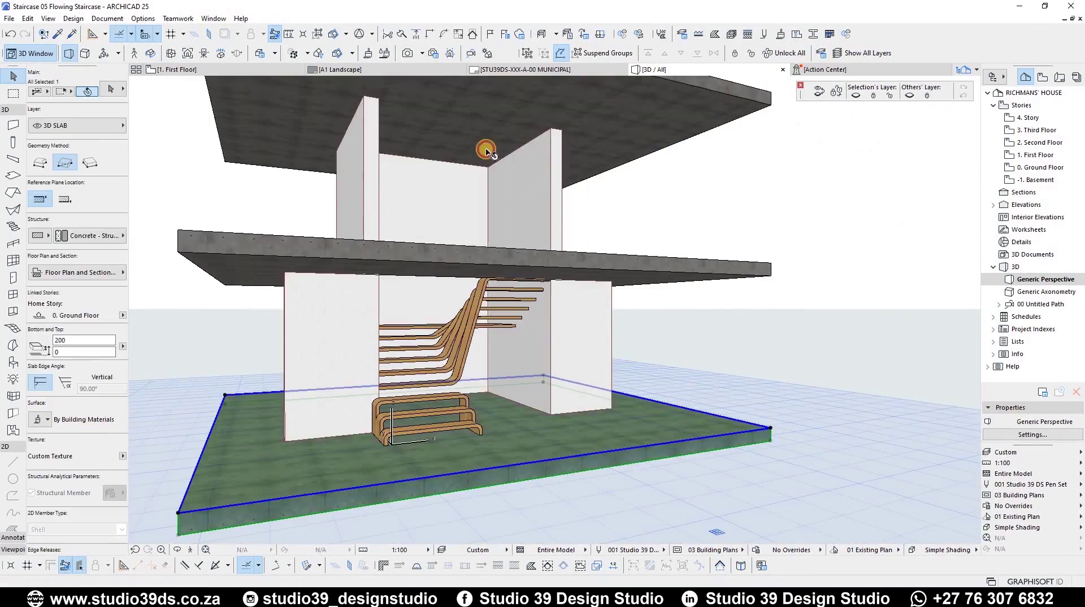
left_click(487, 118, "shift")
left_click(39, 418)
left_click(40, 480)
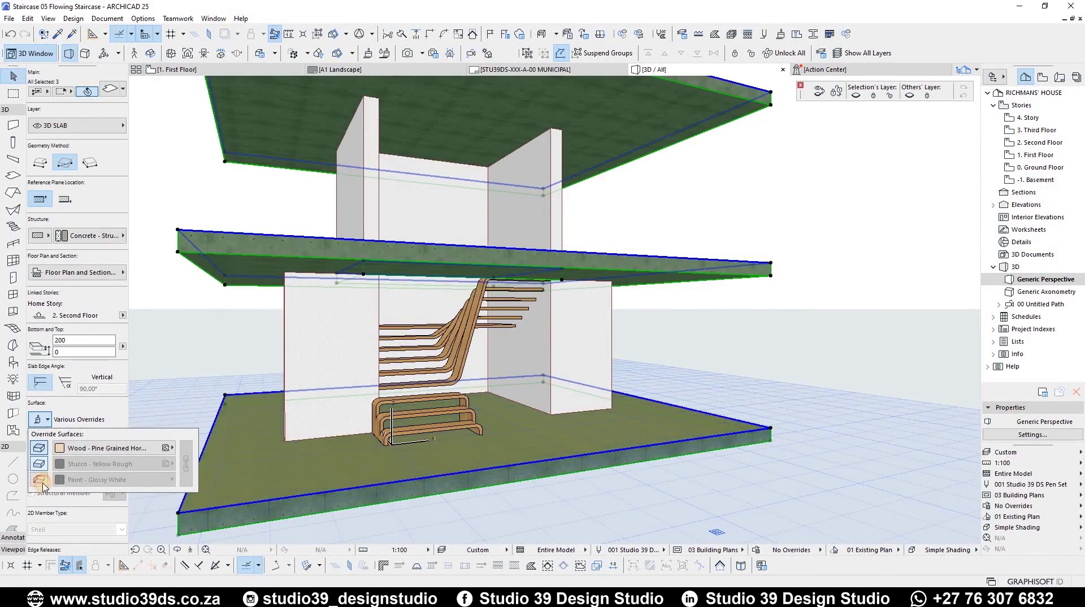
left_click(121, 448)
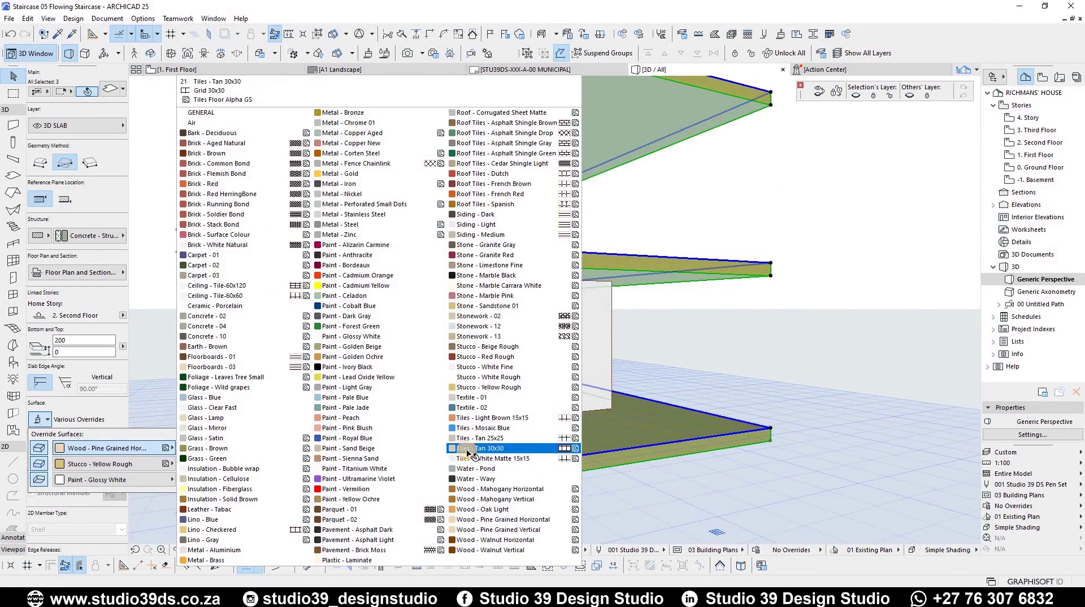
left_click(467, 448)
left_click(103, 464)
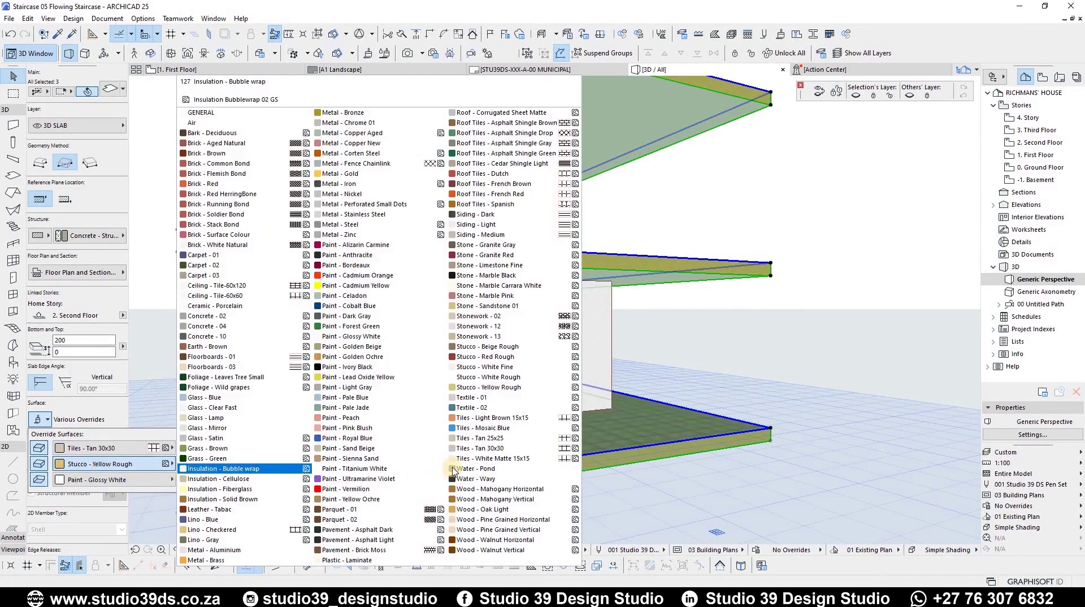
left_click(475, 448)
left_click(113, 480)
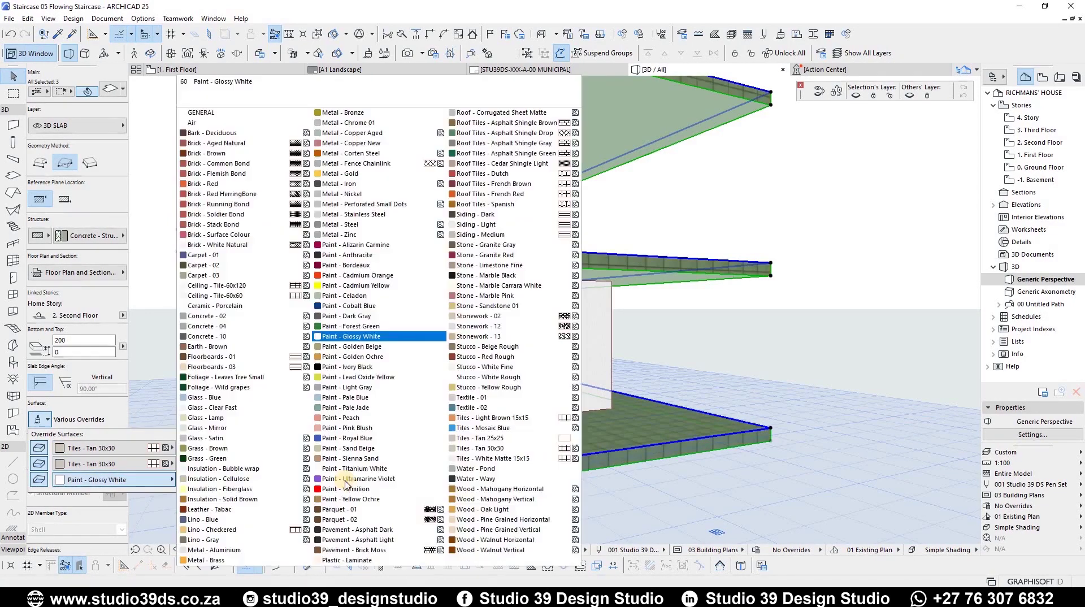
left_click(537, 367)
Place a 900 by 1500 window in the stairwell's back wall on the Ground Floor plan
scroll(509, 367, "up", 3)
middle_click_drag(435, 361, 627, 366, "shift")
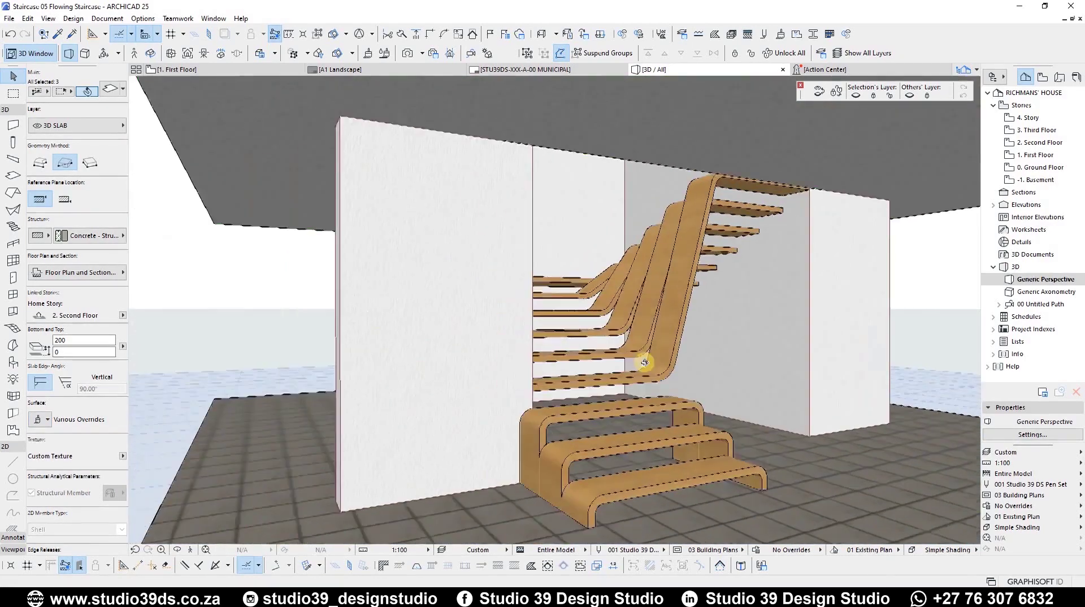
scroll(627, 365, "up", 4)
left_click(249, 69)
key("ctrl+Down")
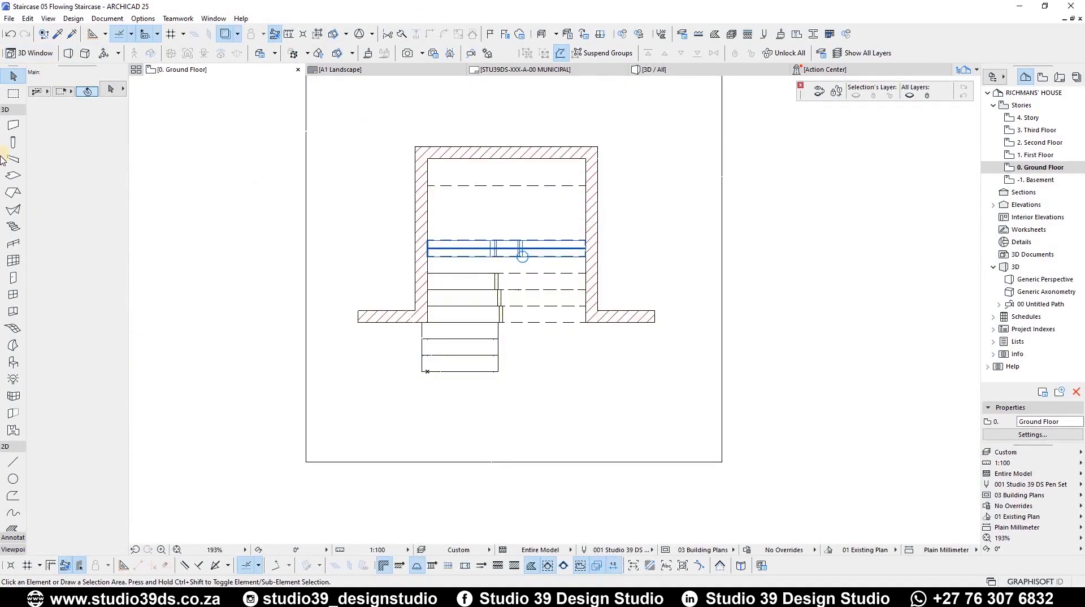
left_click(12, 296)
left_click(544, 105)
double_click(504, 240)
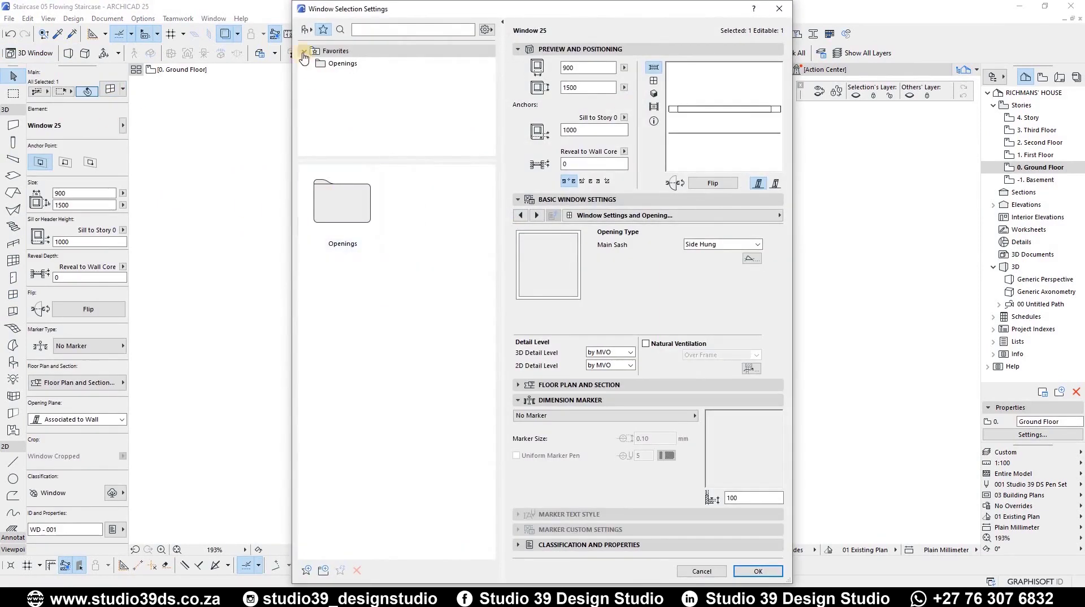
left_click(699, 243)
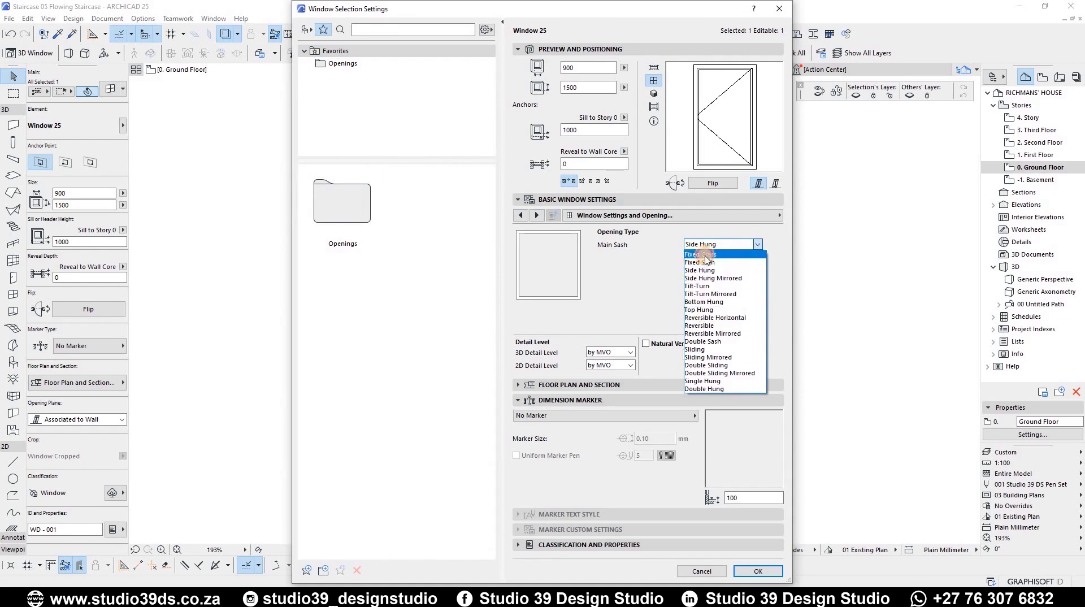
left_click(704, 255)
left_click(729, 215)
key("Escape")
key("Escape")
key("Escape")
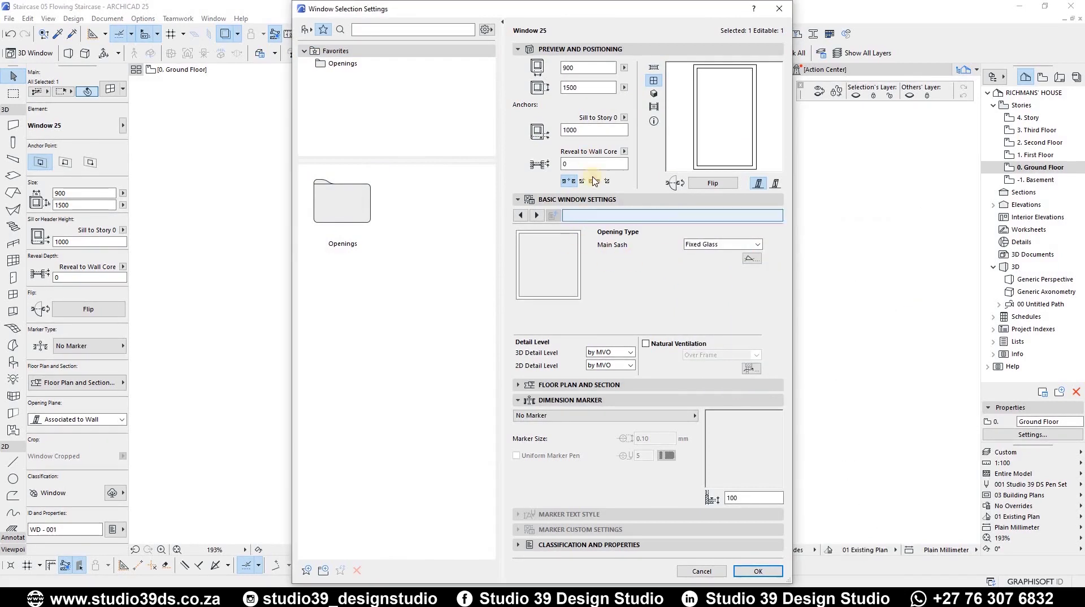
Select the back-wall window in 3D and set its main sash opening type to Fixed Glass
key("F3")
left_click(647, 312)
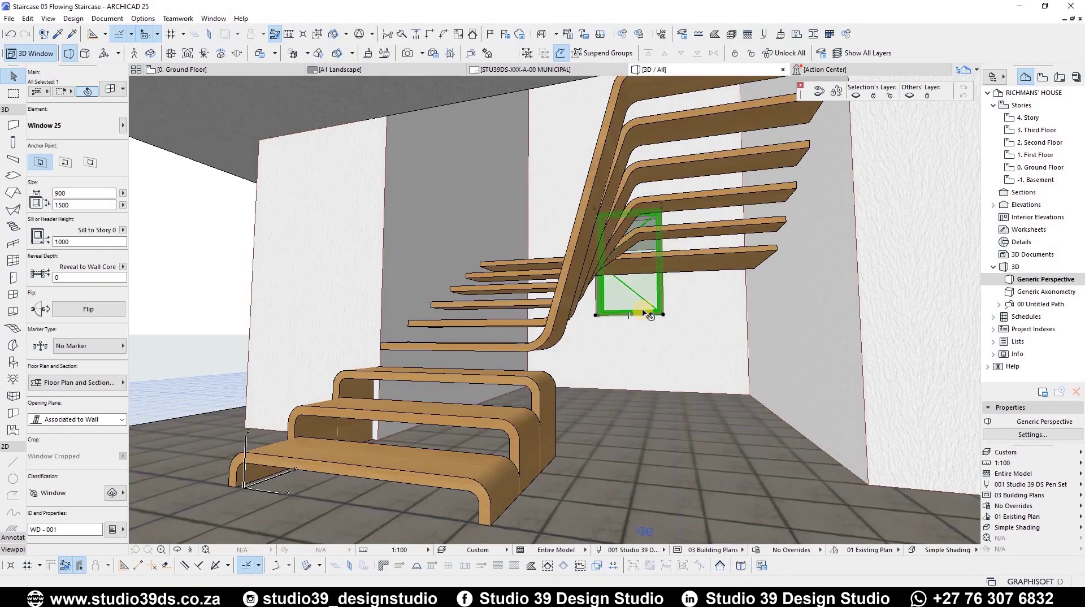
key("ctrl+t")
left_click(698, 245)
left_click(698, 242)
left_click(701, 245)
left_click(702, 254)
left_click(758, 571)
Move the window to the back wall's corner and stretch its width to 2900 across the space between the side walls
left_click(660, 313)
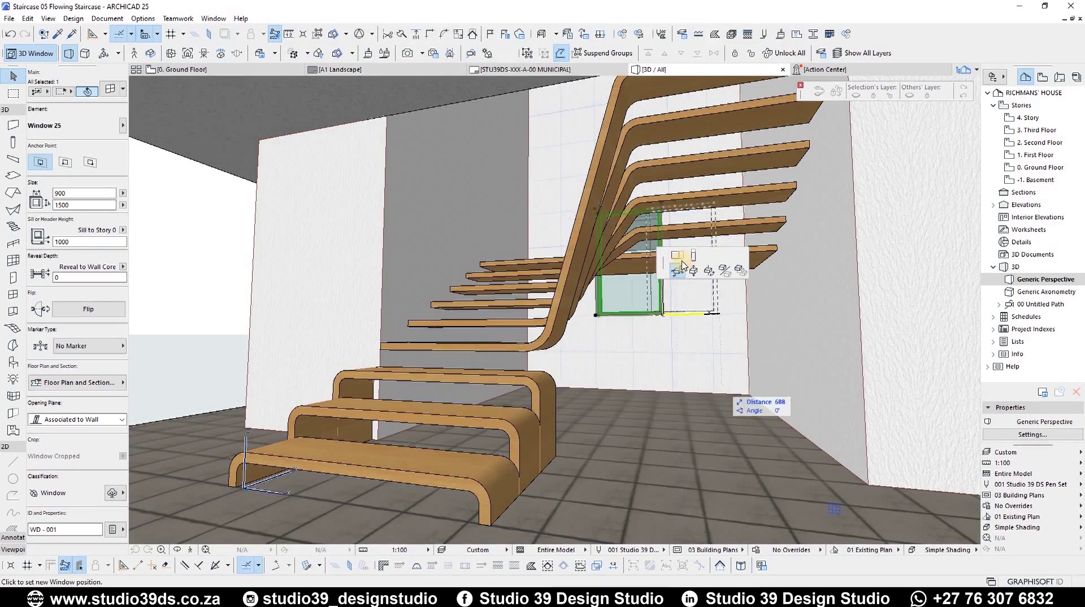
left_click(749, 394)
left_click(597, 317)
middle_click_drag(545, 197, 572, 364, "shift")
left_click(572, 192)
left_click(572, 192)
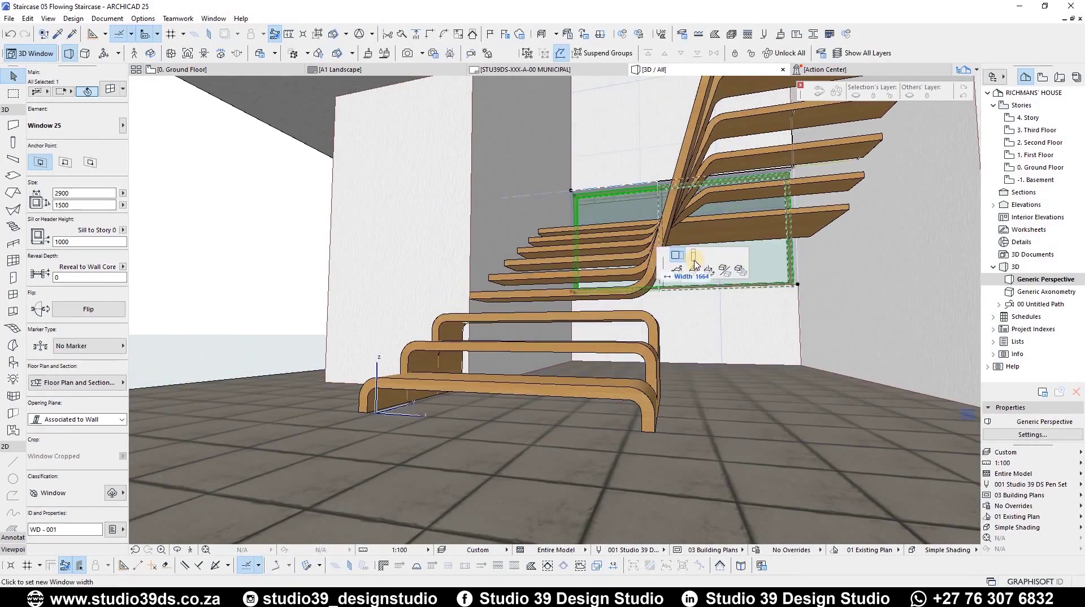
key("Escape")
Set the window's sill height to 300 and stretch its height to 4685, up to the top of the back wall
left_click_drag(77, 242, 17, 226)
type("300")
key("Return")
middle_click_drag(623, 245, 603, 310, "shift")
left_click(568, 258)
left_click(637, 189)
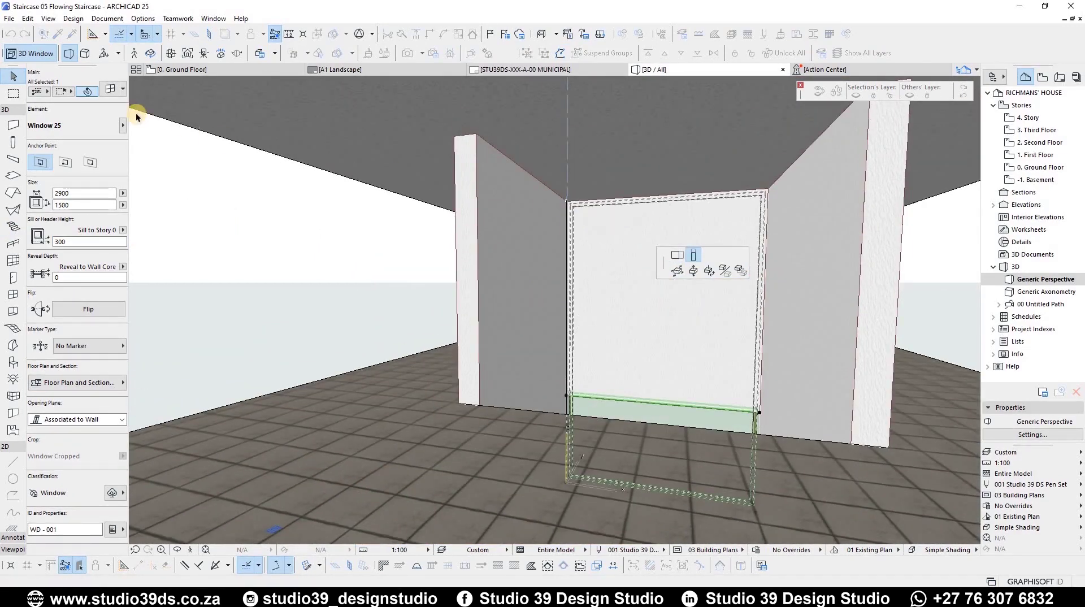
Reopen the stretched window's selection settings, adjust its basic window settings and apply them
left_click(690, 322)
key("ctrl+t")
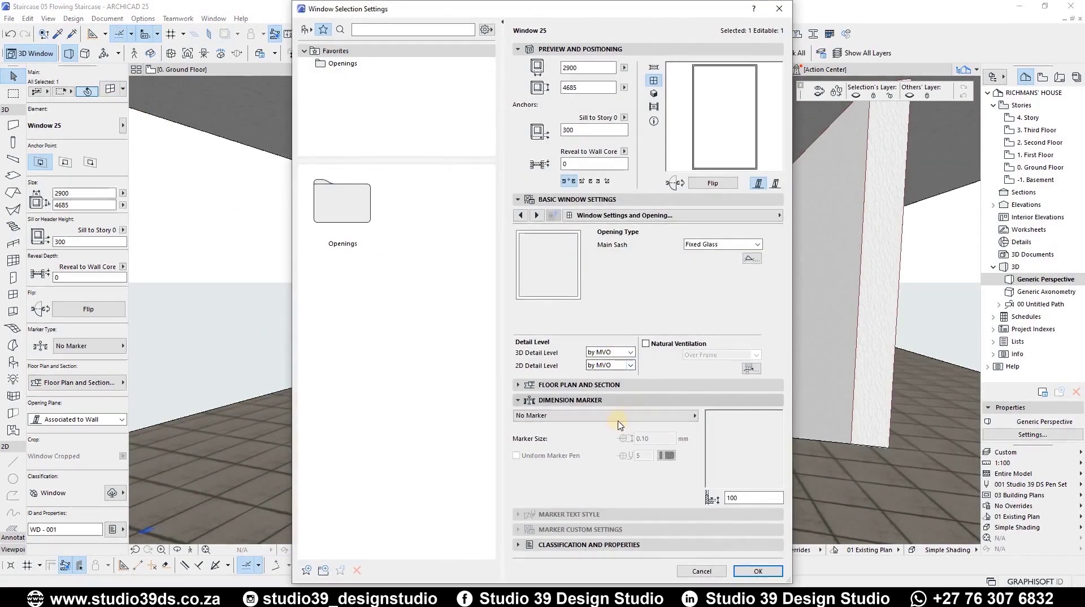
left_click(598, 218)
left_click(817, 341)
left_click(764, 310)
left_click(448, 396)
key("Return")
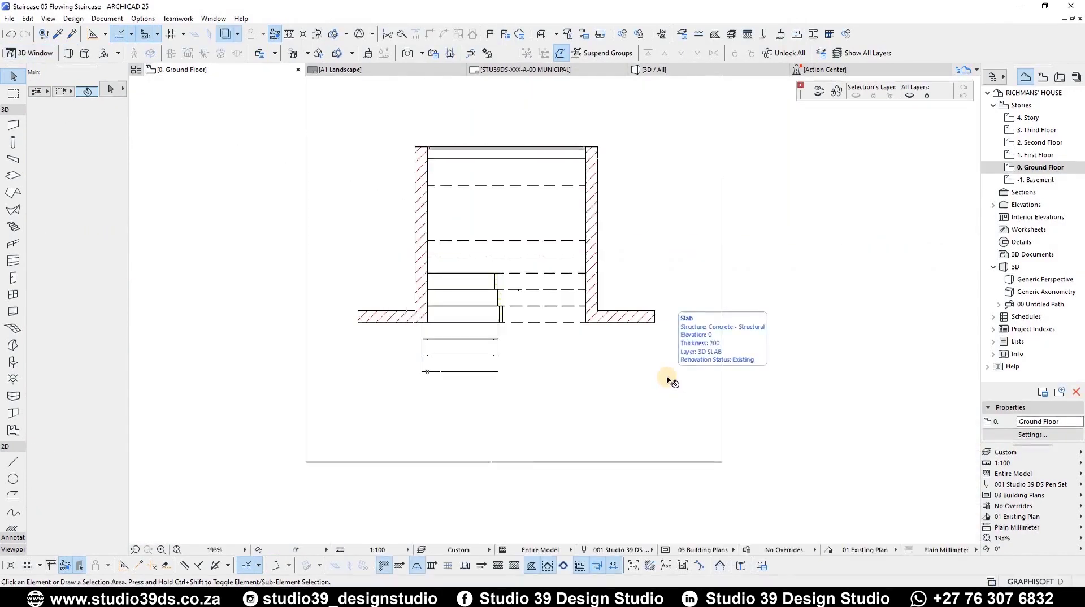
Inspect the First Floor slab's stair opening in plan and the glazed stairwell with the staircase in 3D
key("ctrl+Up")
scroll(535, 305, "down", 3)
left_click(535, 337)
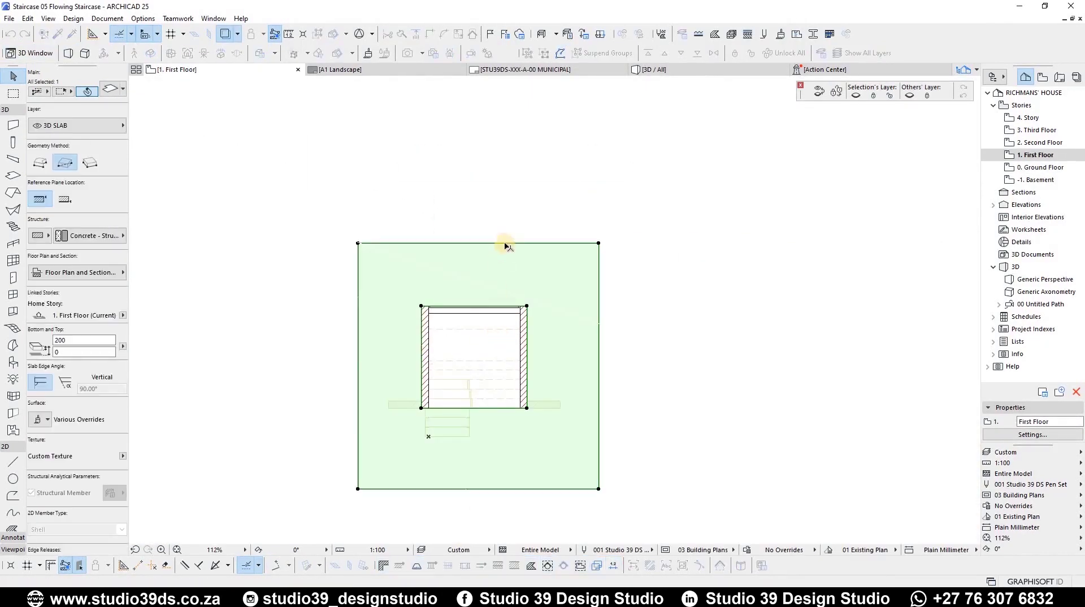
left_click(534, 303)
key("F3")
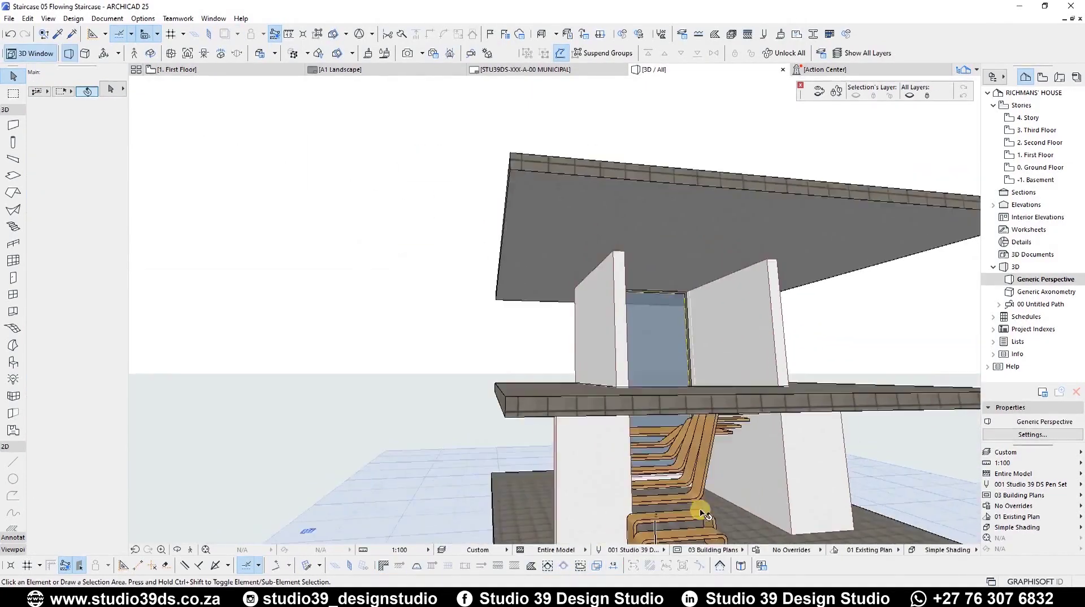
scroll(698, 513, "up", 4)
middle_click_drag(697, 513, 729, 412)
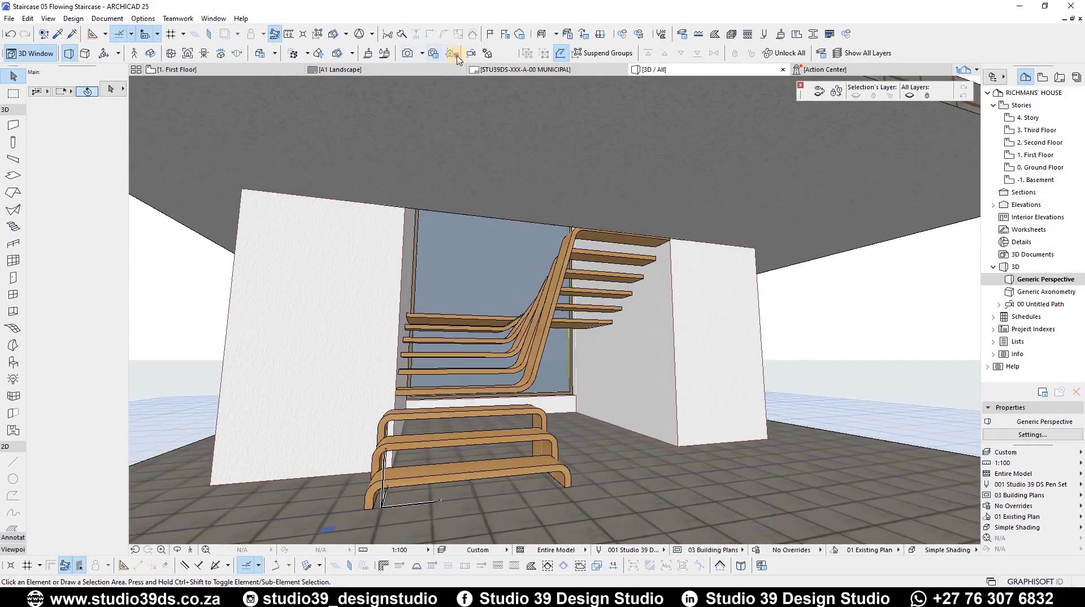
Turn on the rendering frame preview, compose the perspective view around the staircase and open the PhotoRendering Settings
left_click(450, 54)
middle_click_drag(515, 274, 672, 331, "shift")
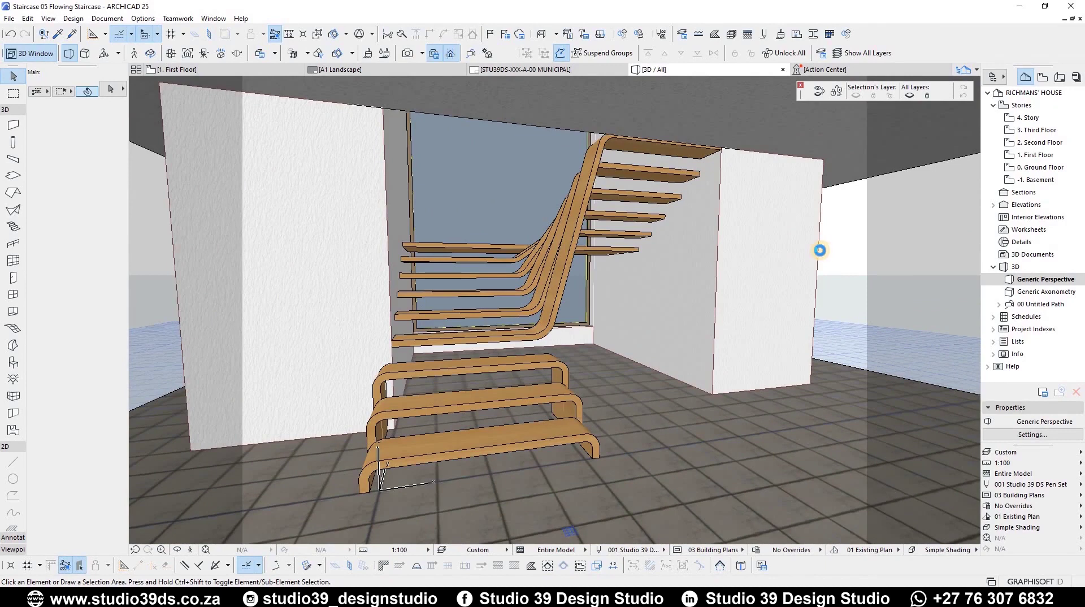
key("ctrl+shift+r")
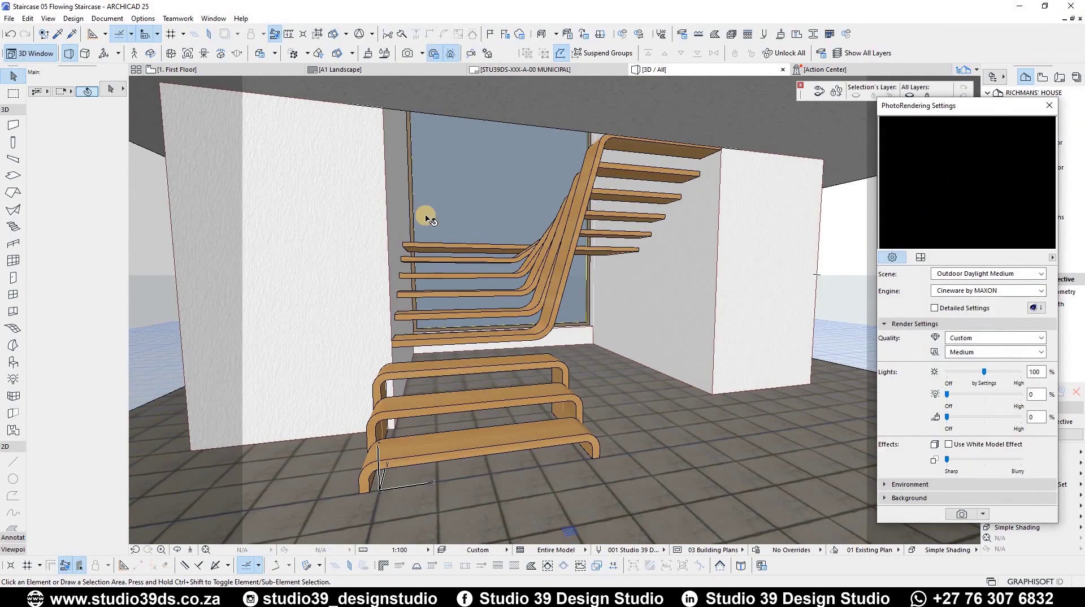